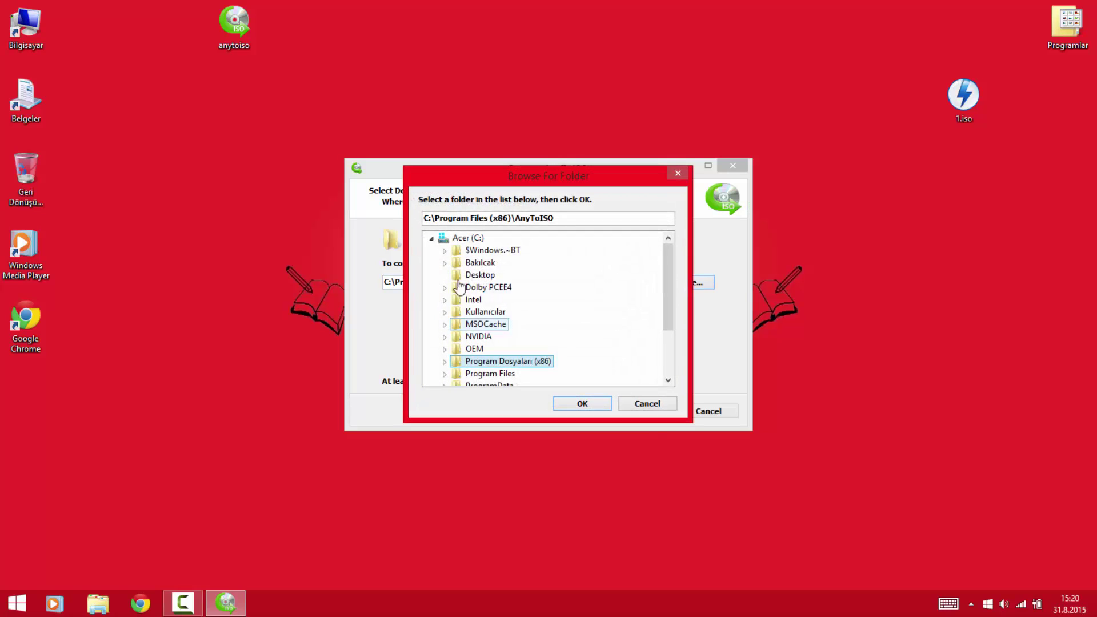
# Step: Install AnyToISO into C:\Program Files (x86)\AnyToISO with a desktop icon and Explorer context menus, and launch it on finishing
pyautogui.click(648, 403)
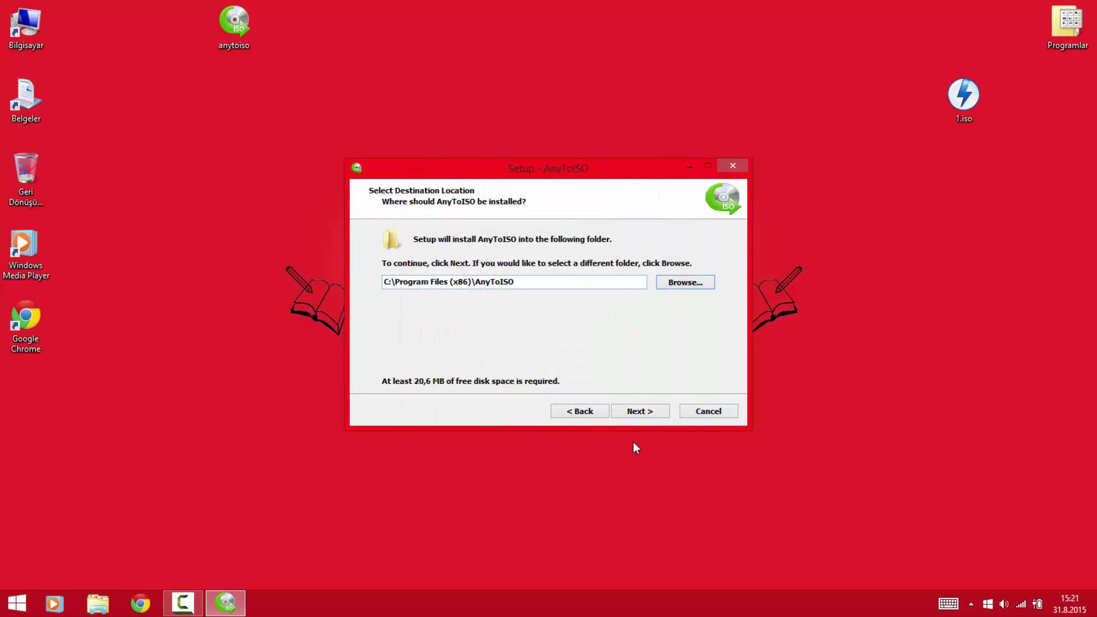
pyautogui.click(640, 411)
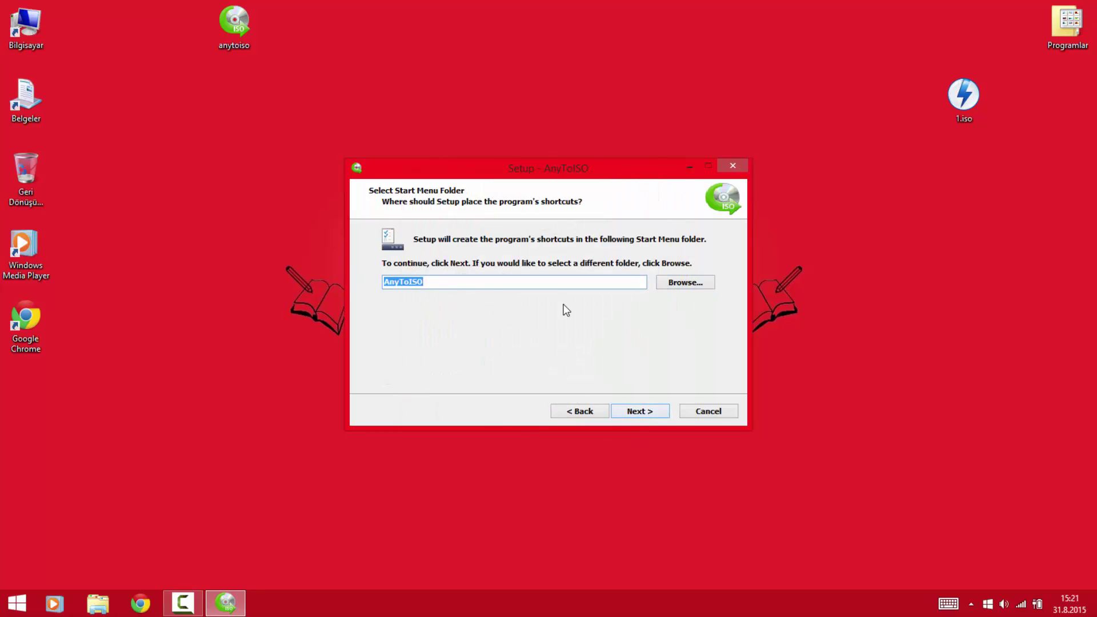
pyautogui.click(637, 411)
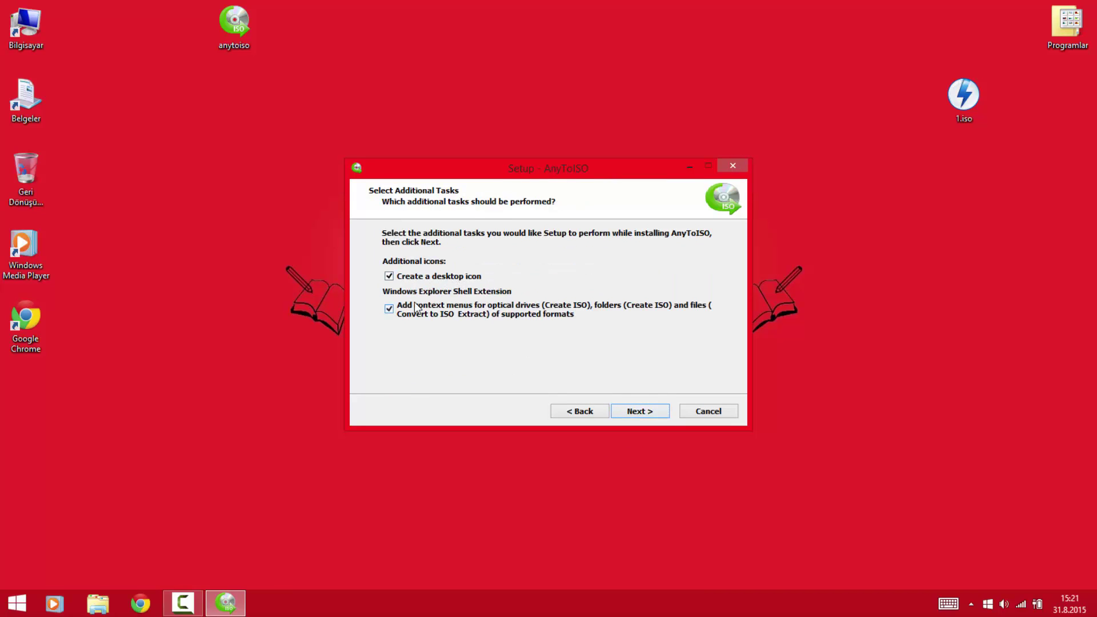
pyautogui.click(640, 411)
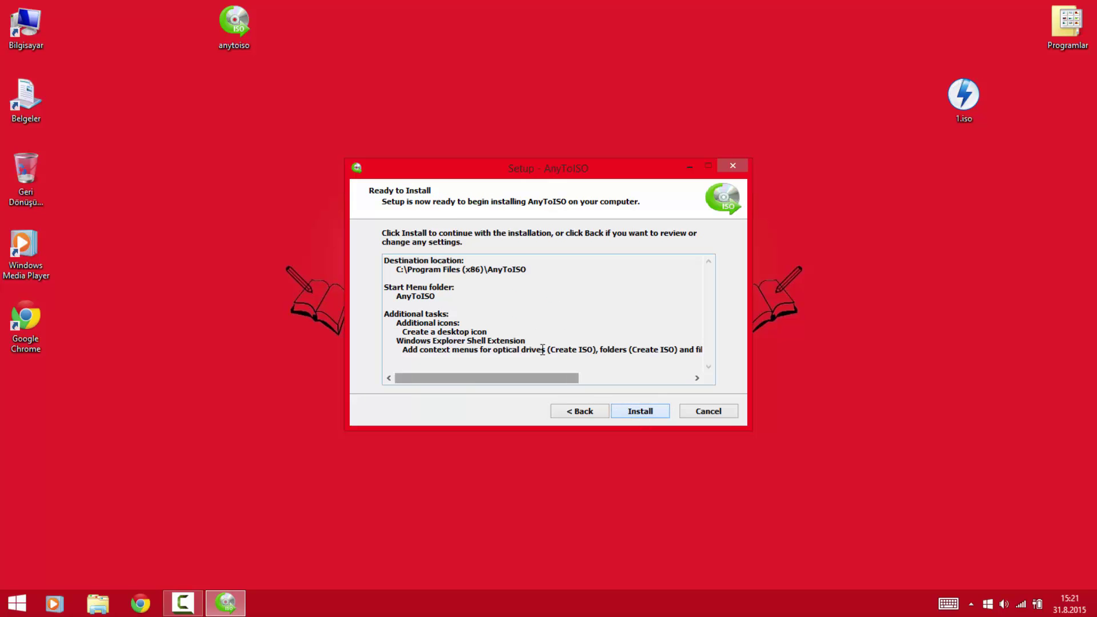
pyautogui.click(637, 411)
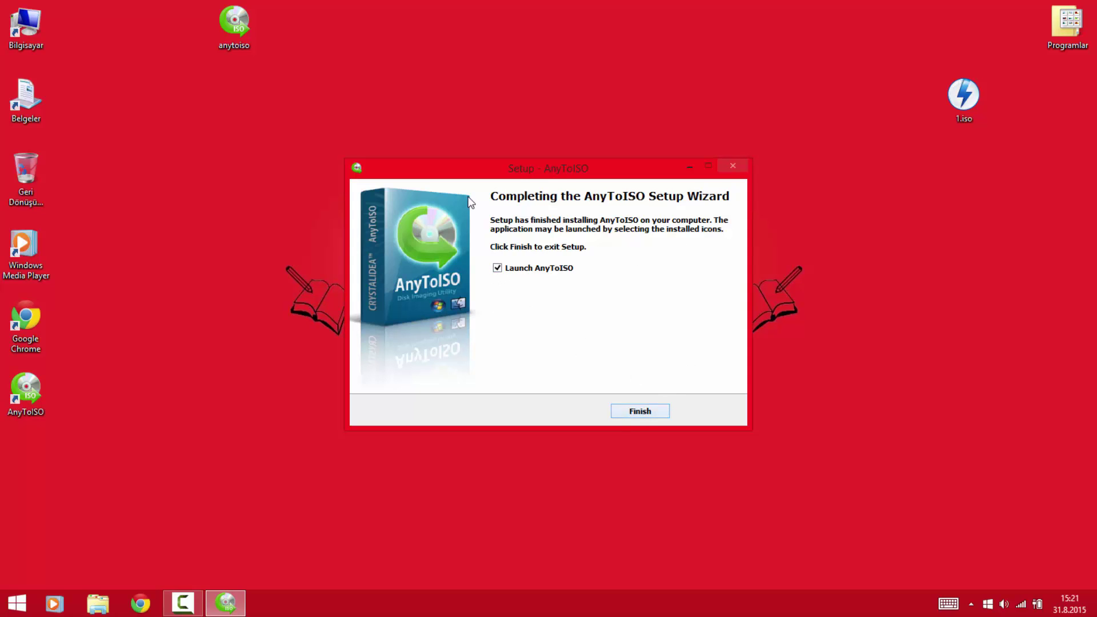
pyautogui.click(637, 412)
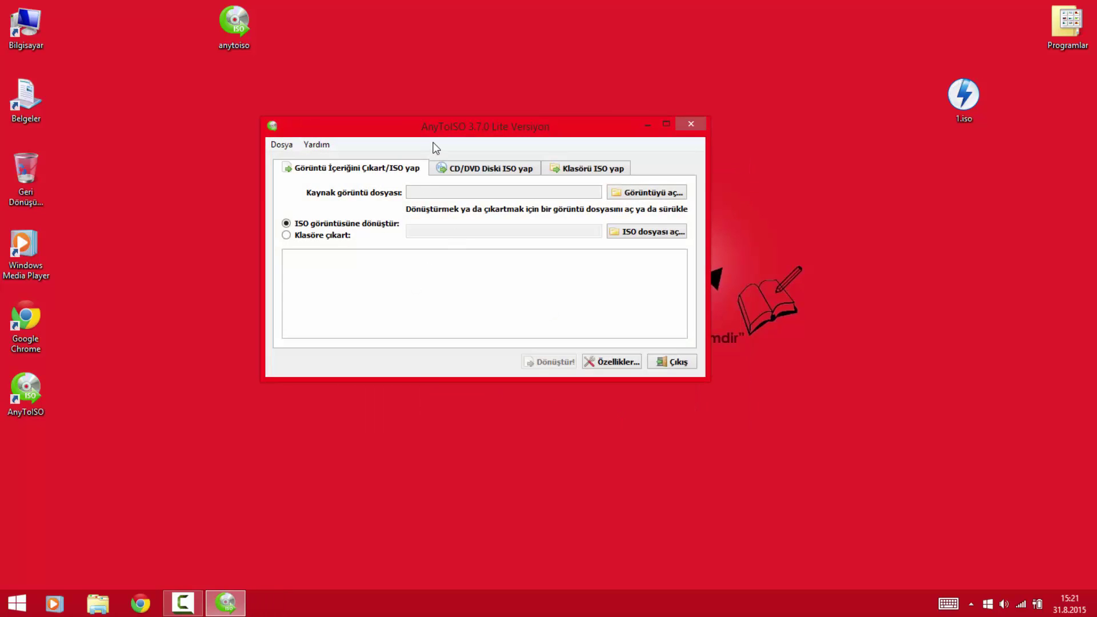
# Step: Look over the CD/DVD-to-ISO and folder-to-ISO modes and return to the image extraction mode
pyautogui.moveTo(186, 399); pyautogui.dragTo(85, 424)
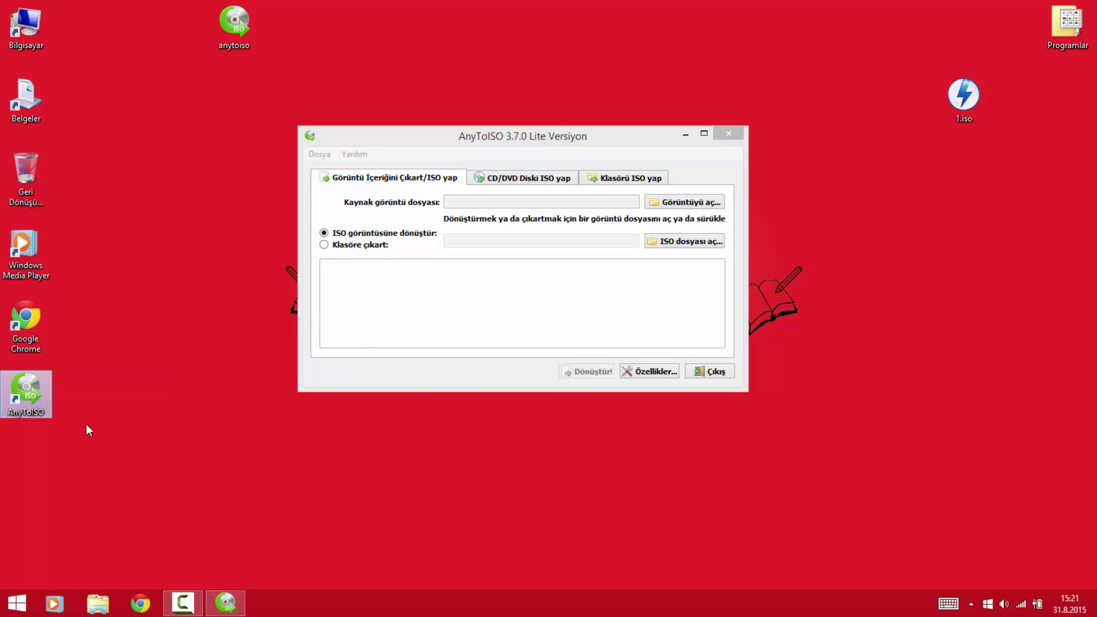
pyautogui.moveTo(544, 156); pyautogui.dragTo(549, 156)
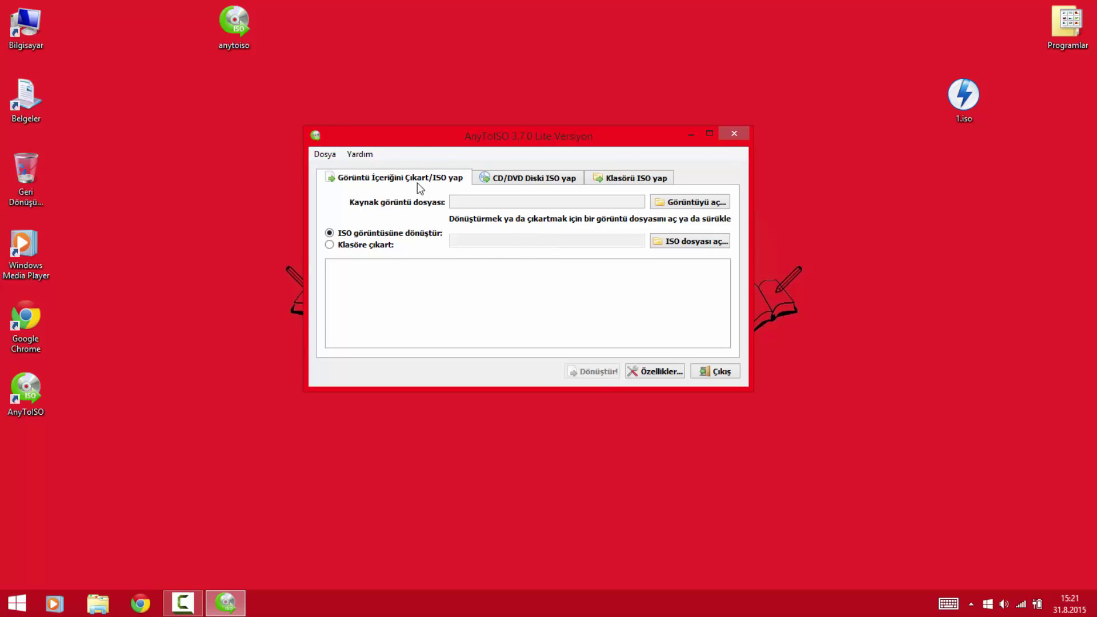
pyautogui.click(513, 177)
pyautogui.click(610, 179)
pyautogui.click(543, 180)
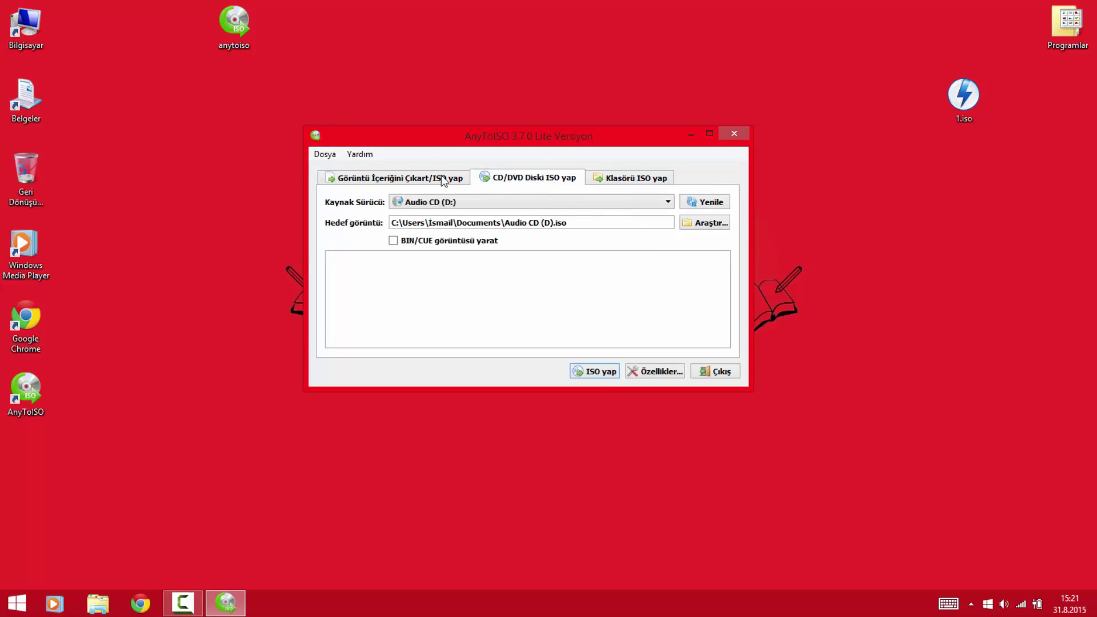
pyautogui.click(441, 174)
# Step: Choose Turkish as the interface language in the program's preferences and close them
pyautogui.click(645, 372)
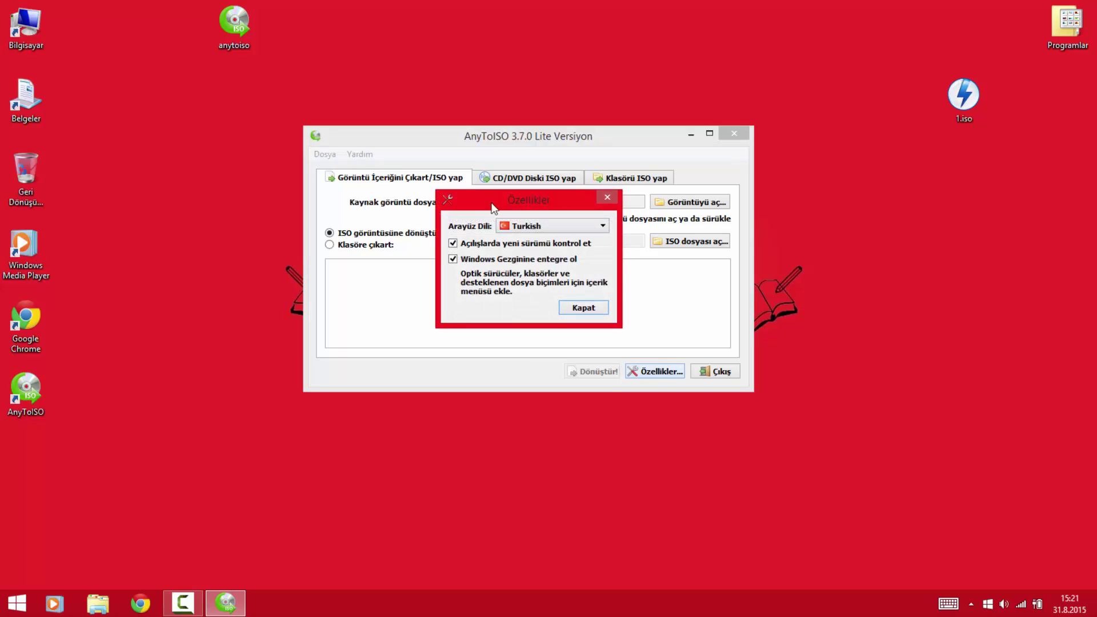
pyautogui.click(515, 230)
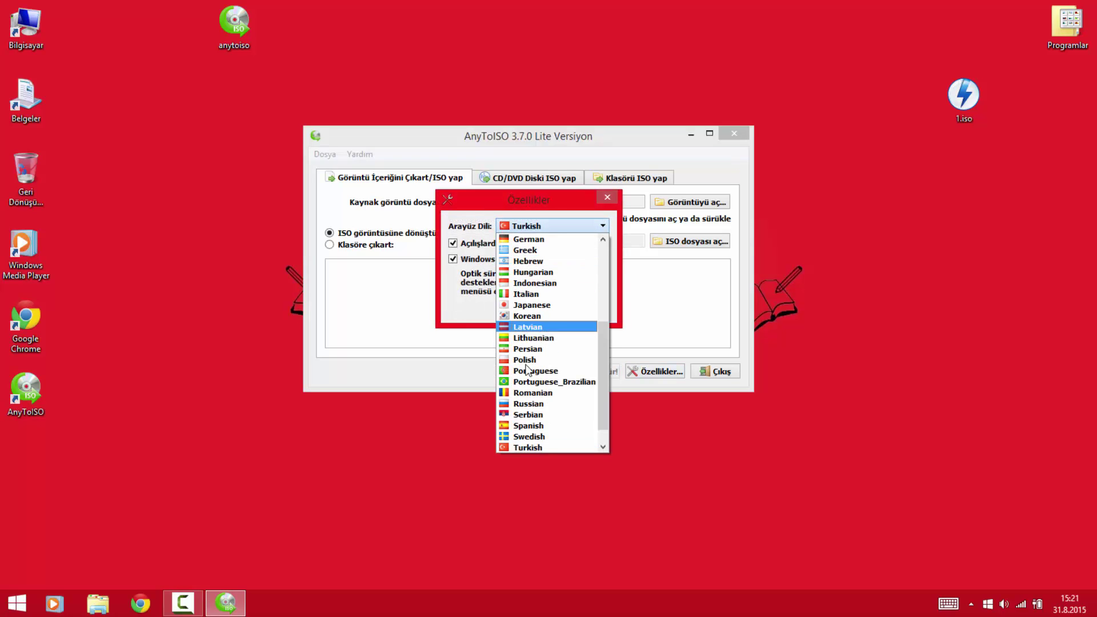
pyautogui.click(540, 447)
pyautogui.click(582, 312)
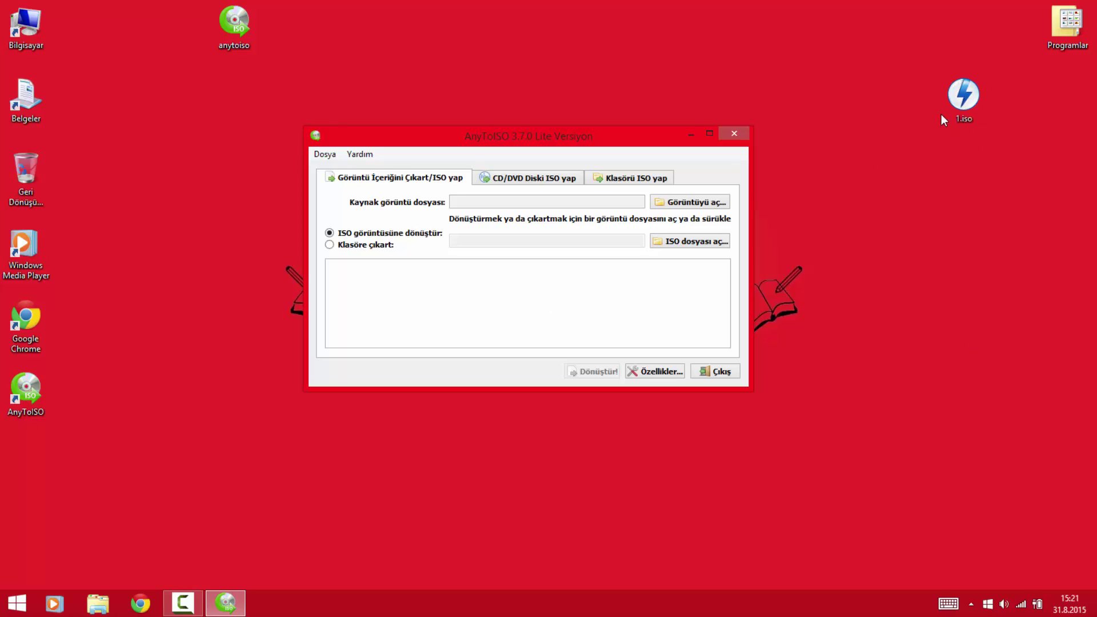
# Step: Load 1.iso from the desktop as the source image file
pyautogui.click(972, 102)
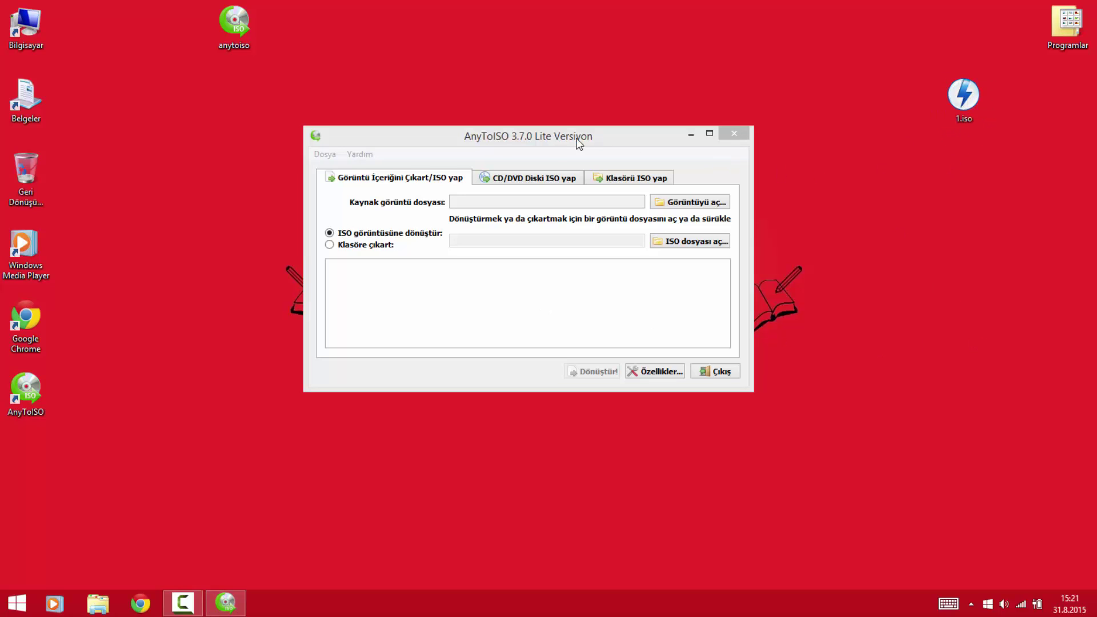
pyautogui.moveTo(577, 140); pyautogui.dragTo(541, 143)
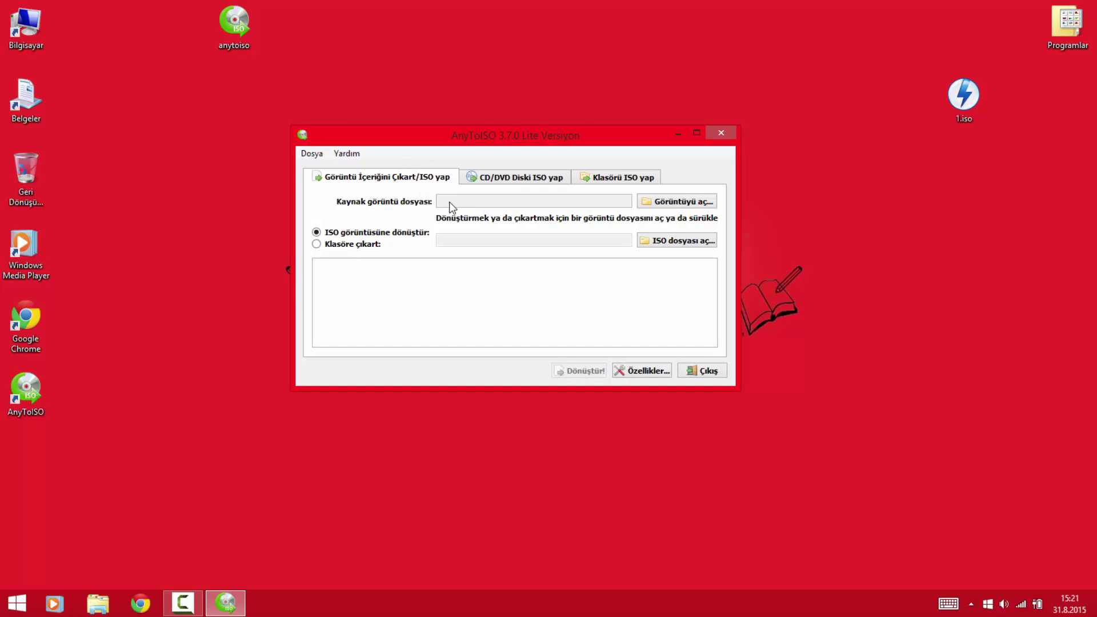
pyautogui.click(681, 204)
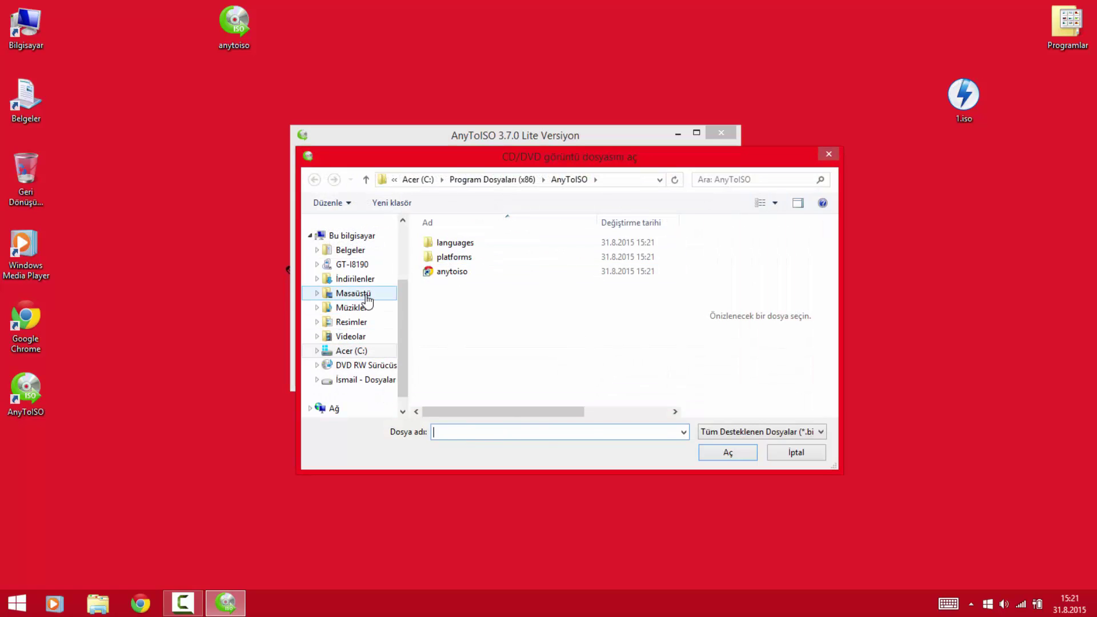
pyautogui.click(367, 293)
pyautogui.click(541, 257)
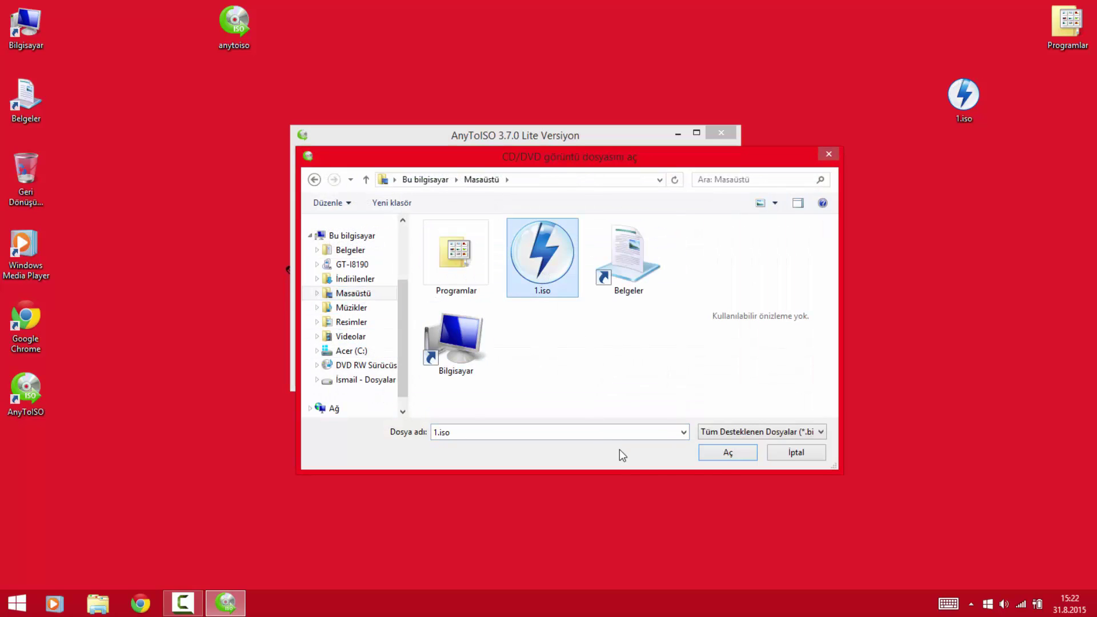
pyautogui.click(728, 453)
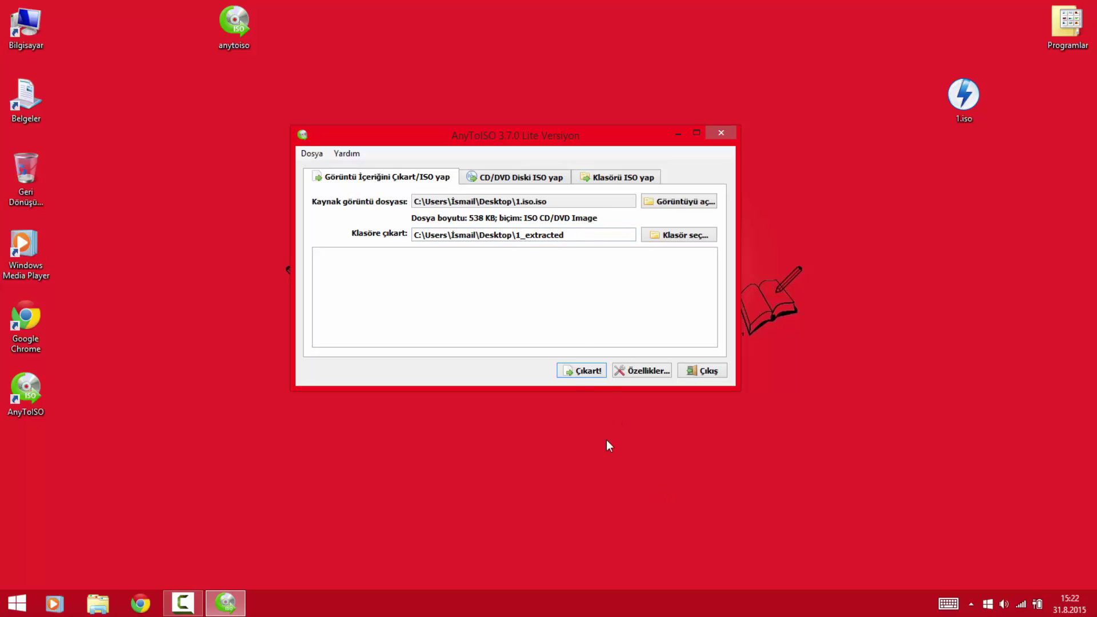
# Step: Extract the loaded image to the 1_extracted folder on the desktop using the UDF ISO file system
pyautogui.click(579, 371)
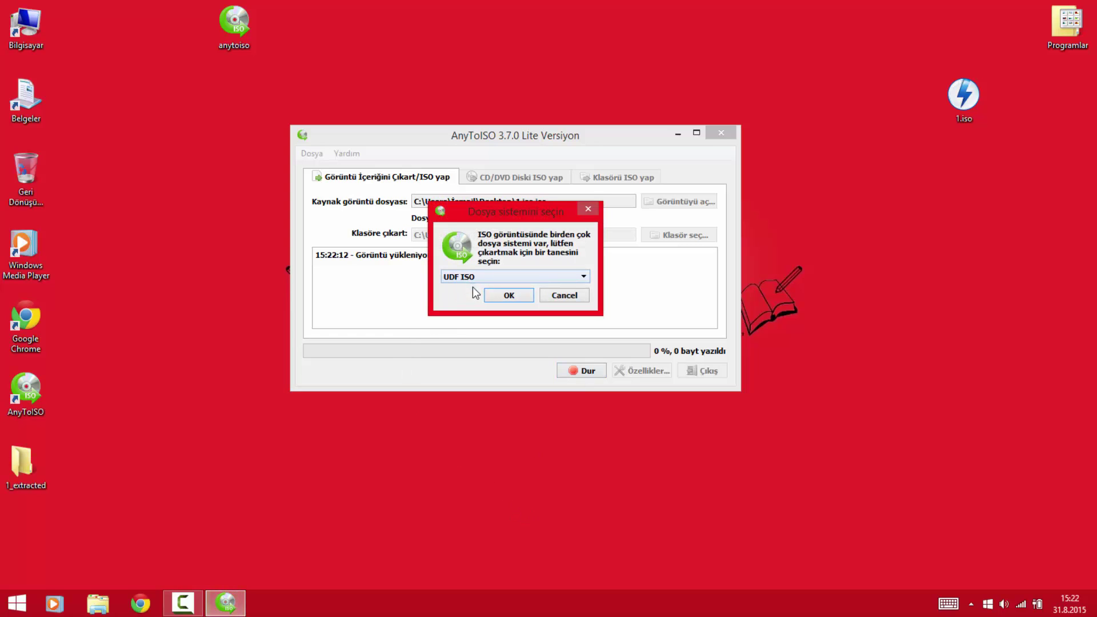
pyautogui.click(496, 277)
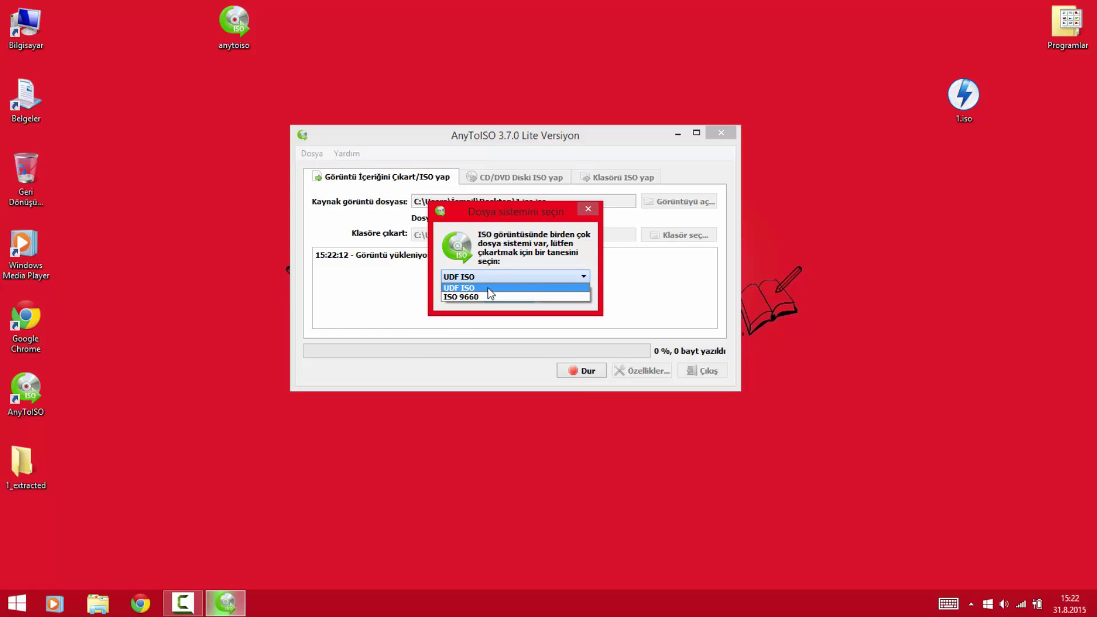
pyautogui.click(466, 286)
pyautogui.click(510, 295)
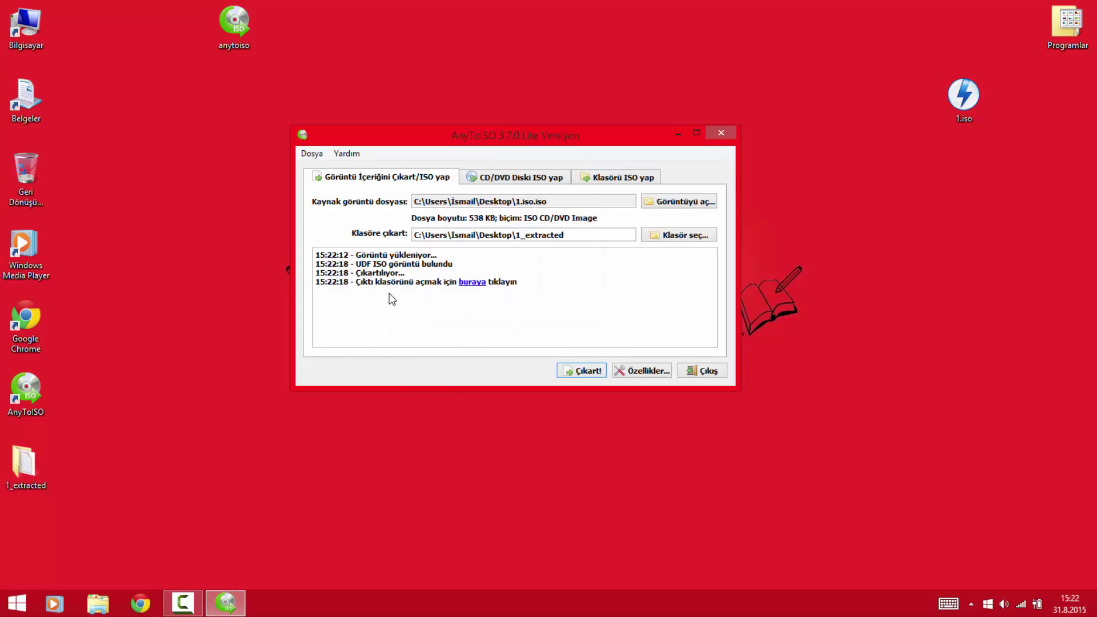
# Step: Open the 1_extracted folder and read the text file 1.iso Not inside it
pyautogui.doubleClick(20, 466)
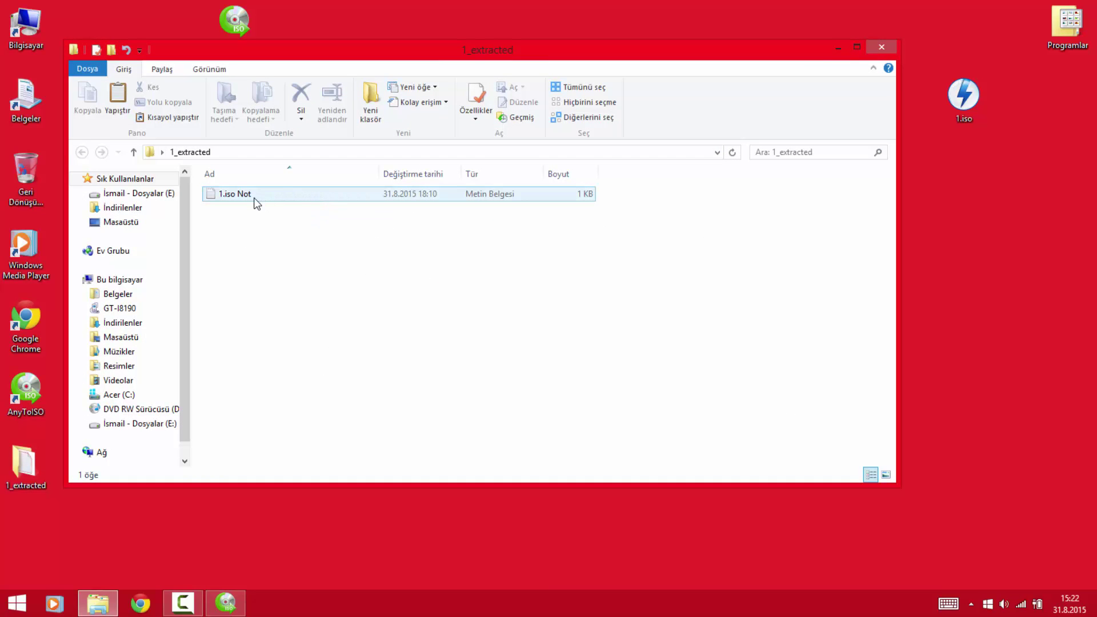
pyautogui.doubleClick(249, 195)
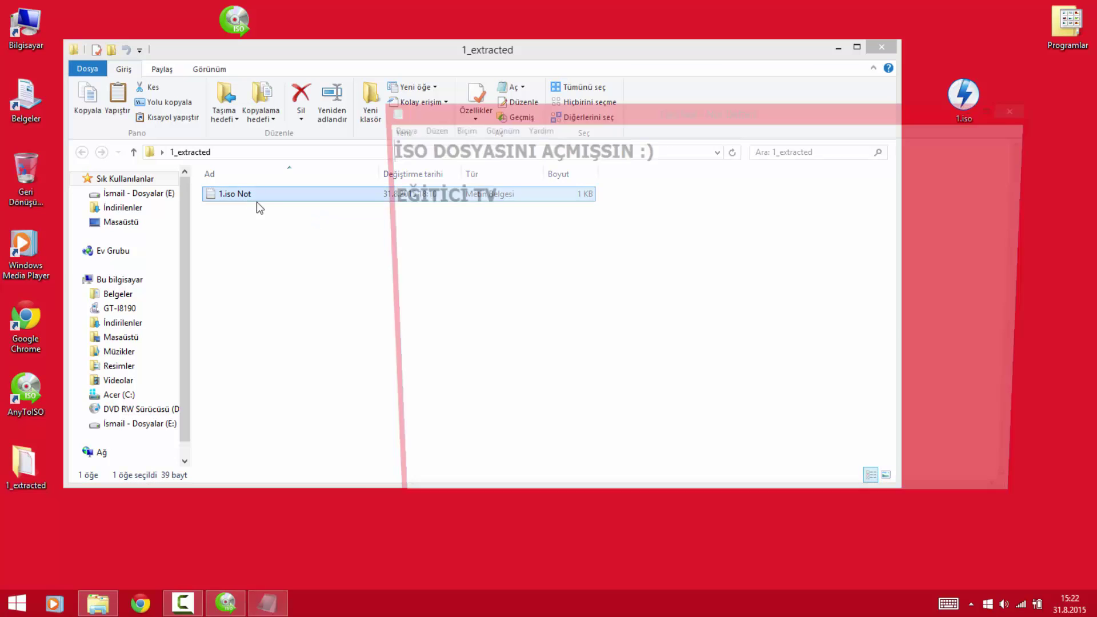
pyautogui.moveTo(448, 150); pyautogui.dragTo(619, 150)
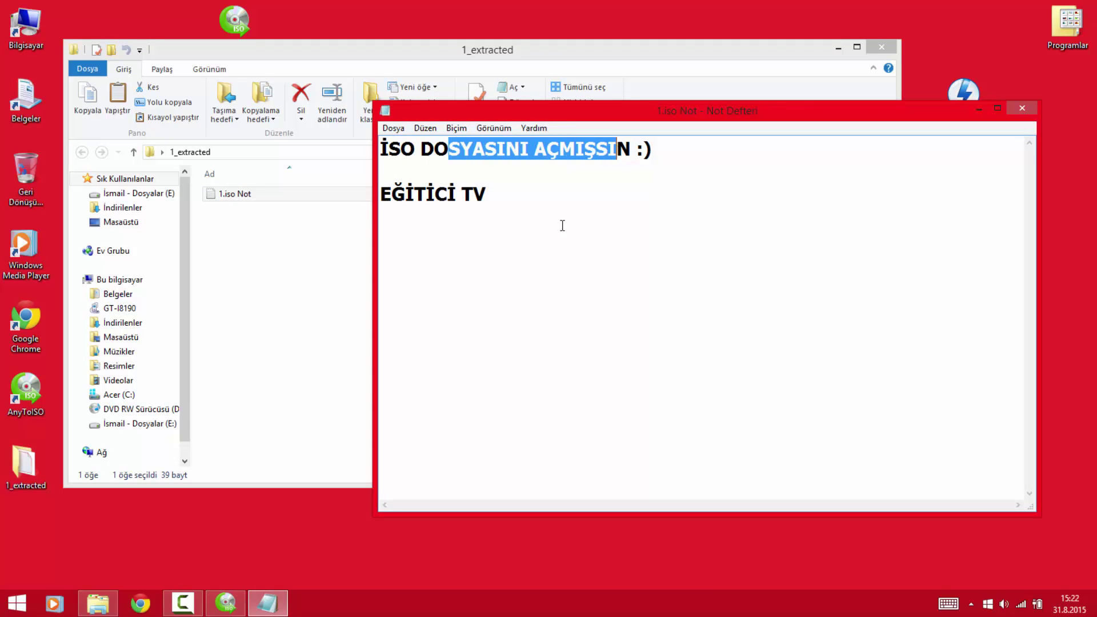
pyautogui.click(479, 221)
pyautogui.moveTo(435, 197); pyautogui.dragTo(475, 198)
pyautogui.click(595, 211)
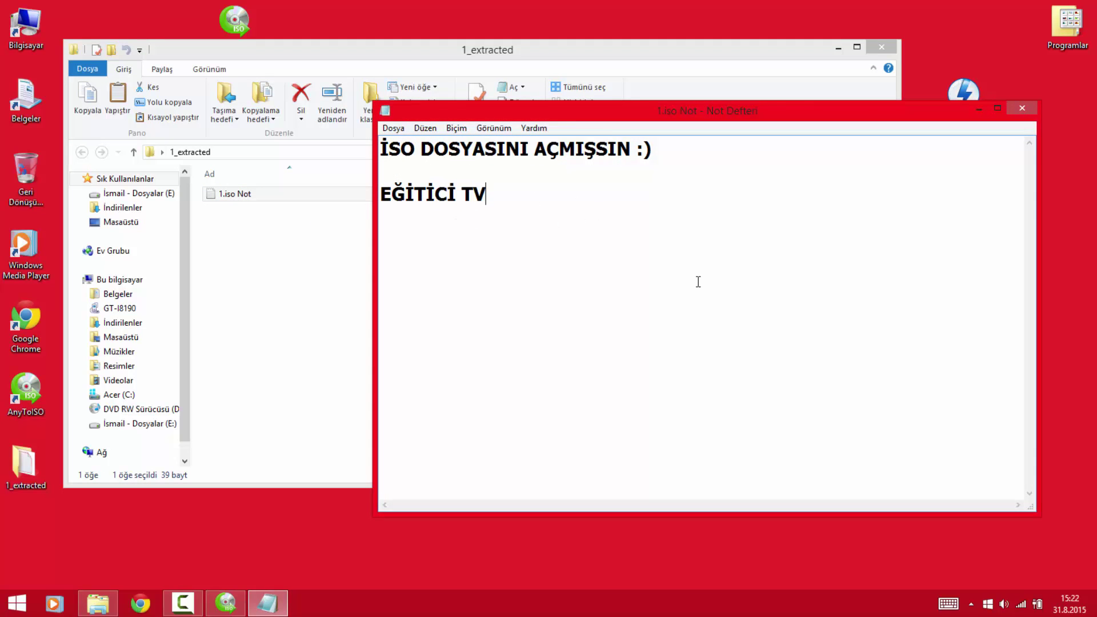
# Step: Close the text file and its folder window, and delete the 1_extracted folder from the desktop
pyautogui.click(1022, 109)
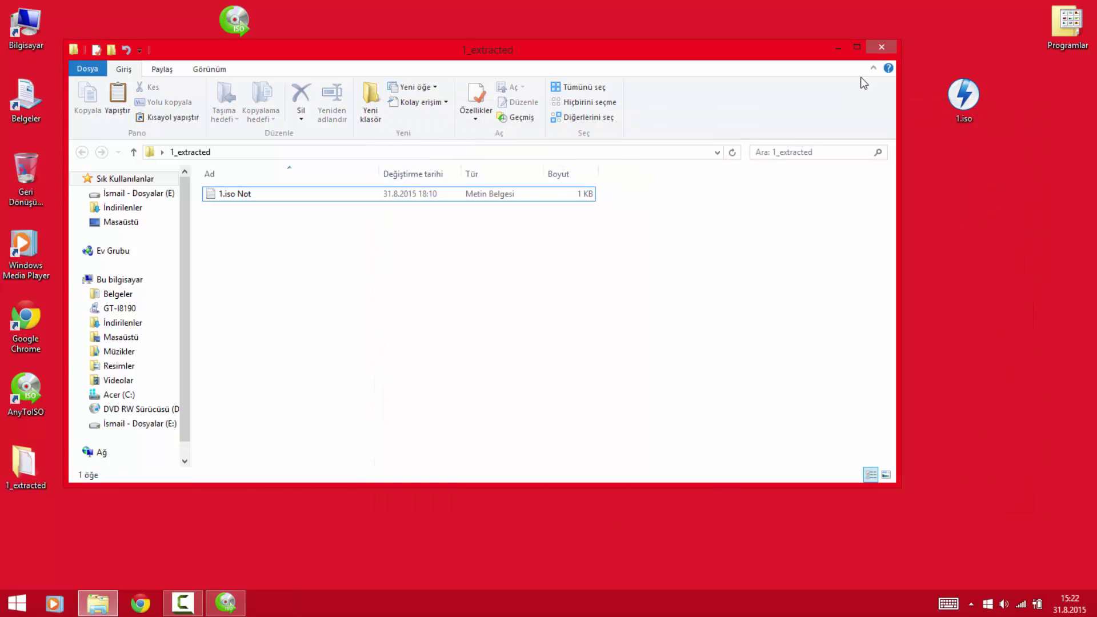
pyautogui.click(883, 46)
pyautogui.click(24, 464)
pyautogui.press('Delete')
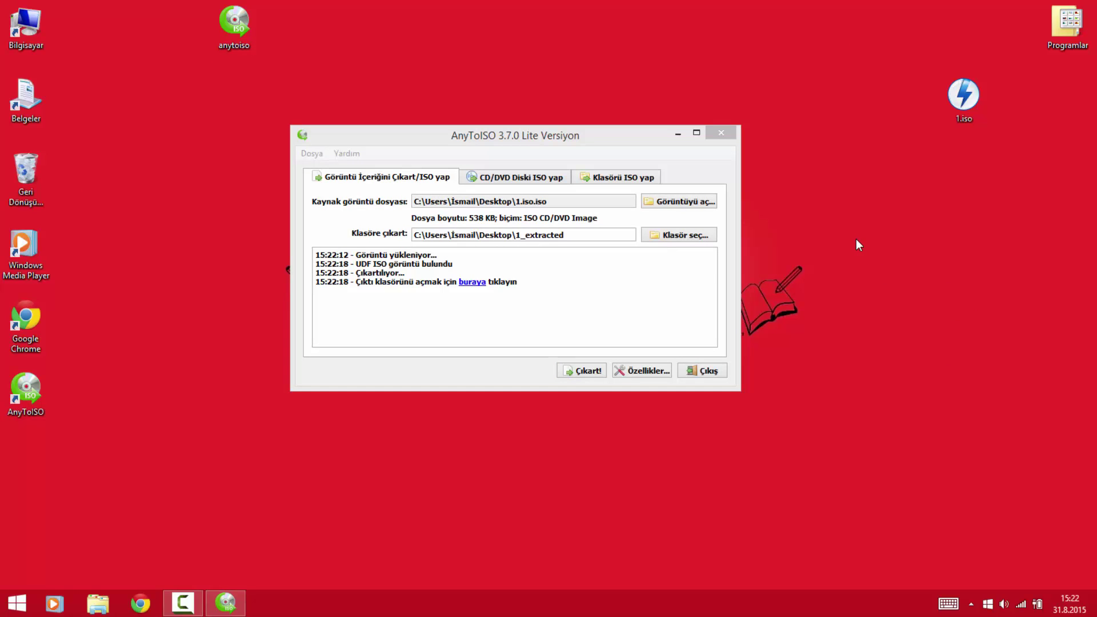
# Step: Check which source drives are offered for making an ISO from a CD/DVD disc
pyautogui.click(517, 177)
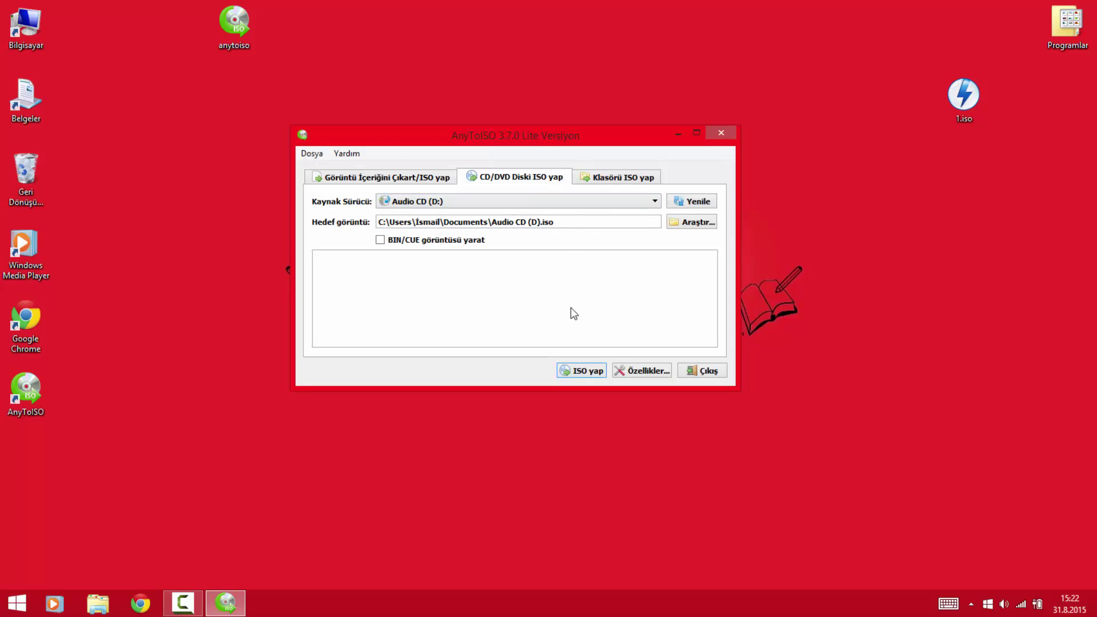
pyautogui.click(433, 204)
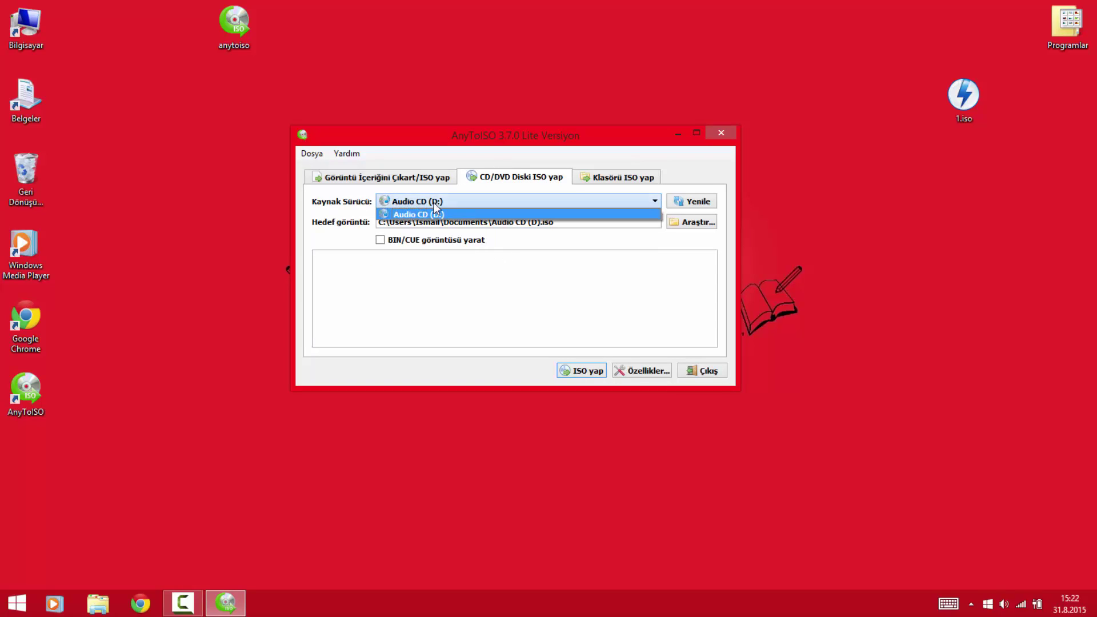
pyautogui.click(441, 294)
pyautogui.click(435, 204)
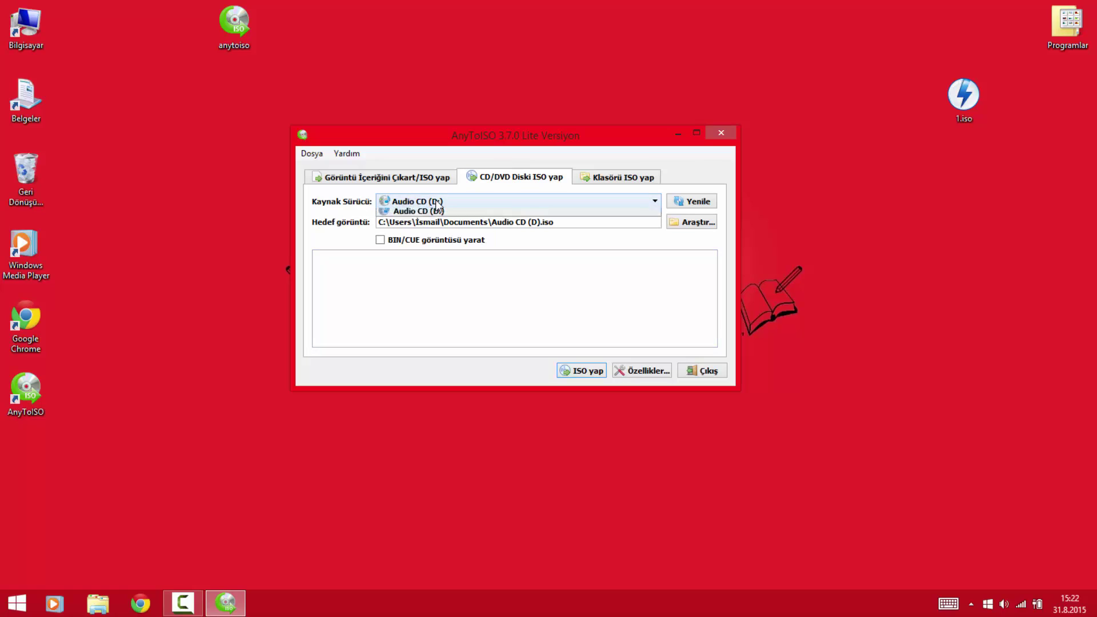
pyautogui.click(458, 323)
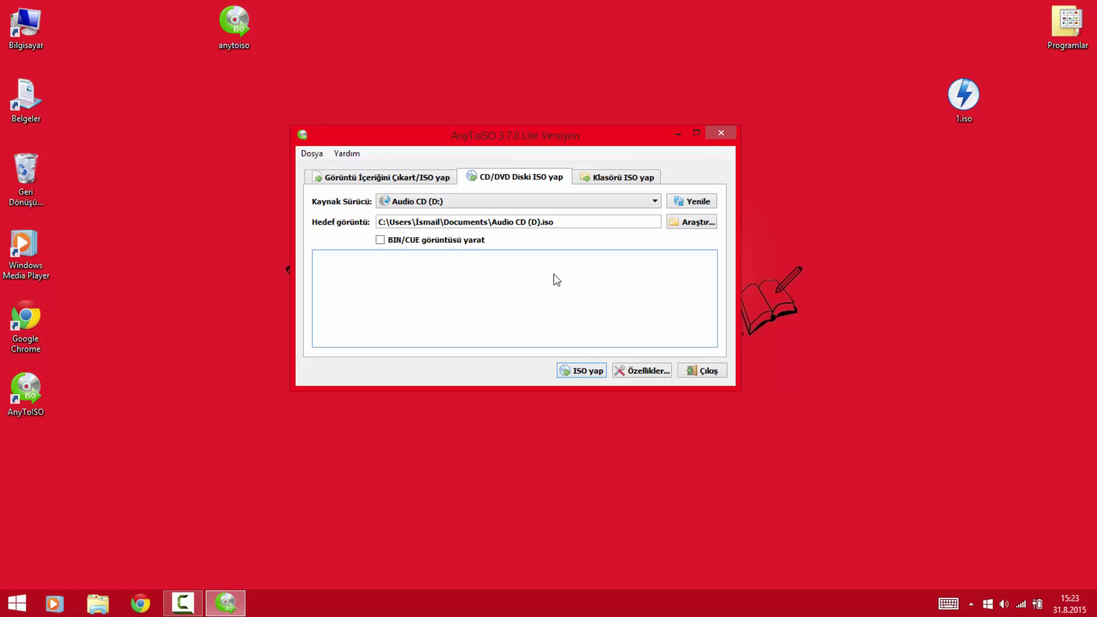
# Step: Switch to the folder-to-ISO mode and create a new desktop folder named 2.iso
pyautogui.click(624, 179)
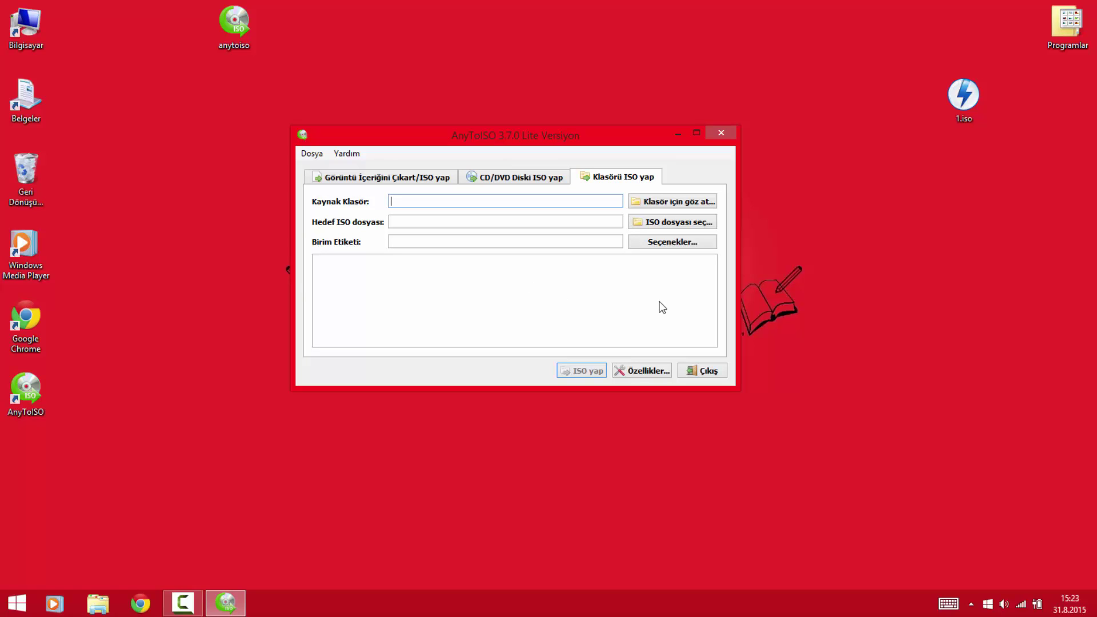
pyautogui.rightClick(890, 237)
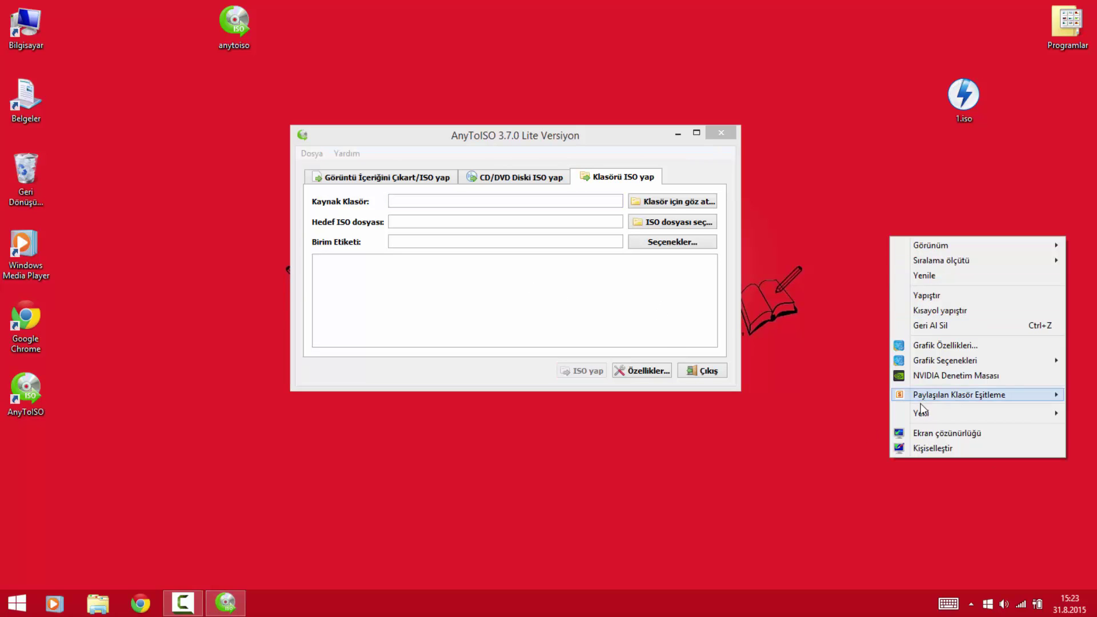
pyautogui.moveTo(926, 413)
pyautogui.click(868, 418)
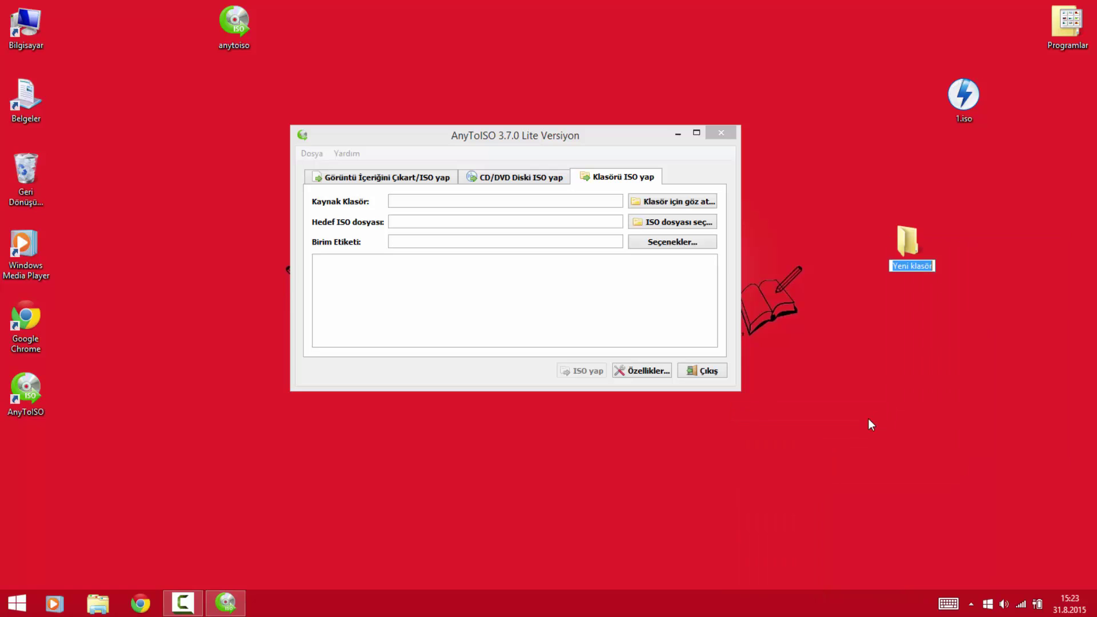
pyautogui.write('2.ioo')
pyautogui.press('Return')
# Step: Open the new 2.iso desktop folder and create a text document named 2. iso Not inside it
pyautogui.doubleClick(910, 262)
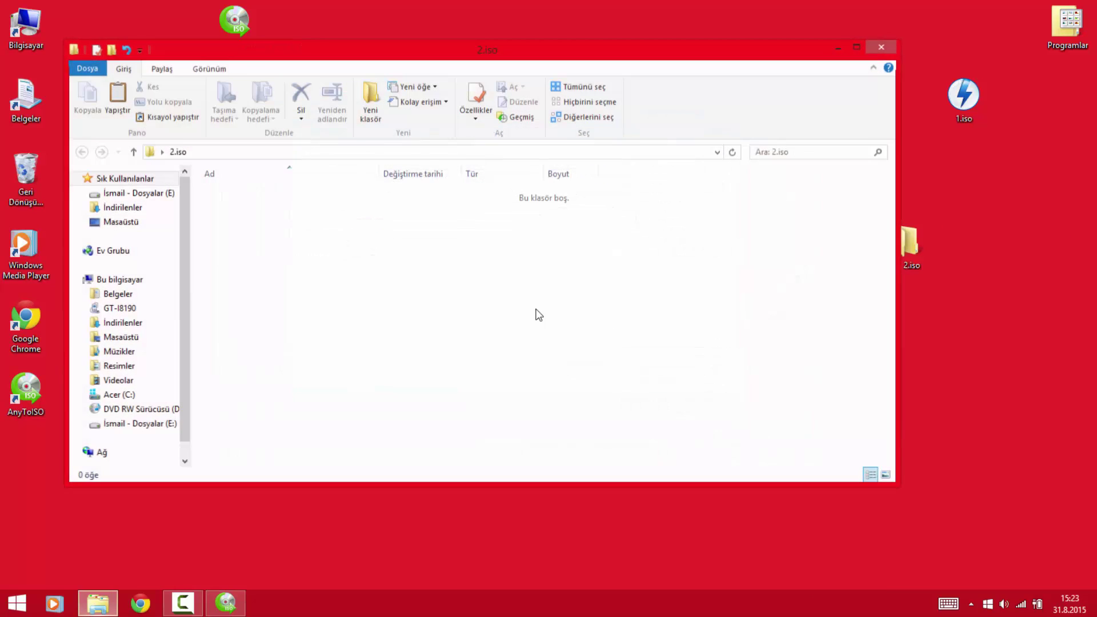
pyautogui.rightClick(480, 274)
pyautogui.moveTo(582, 460)
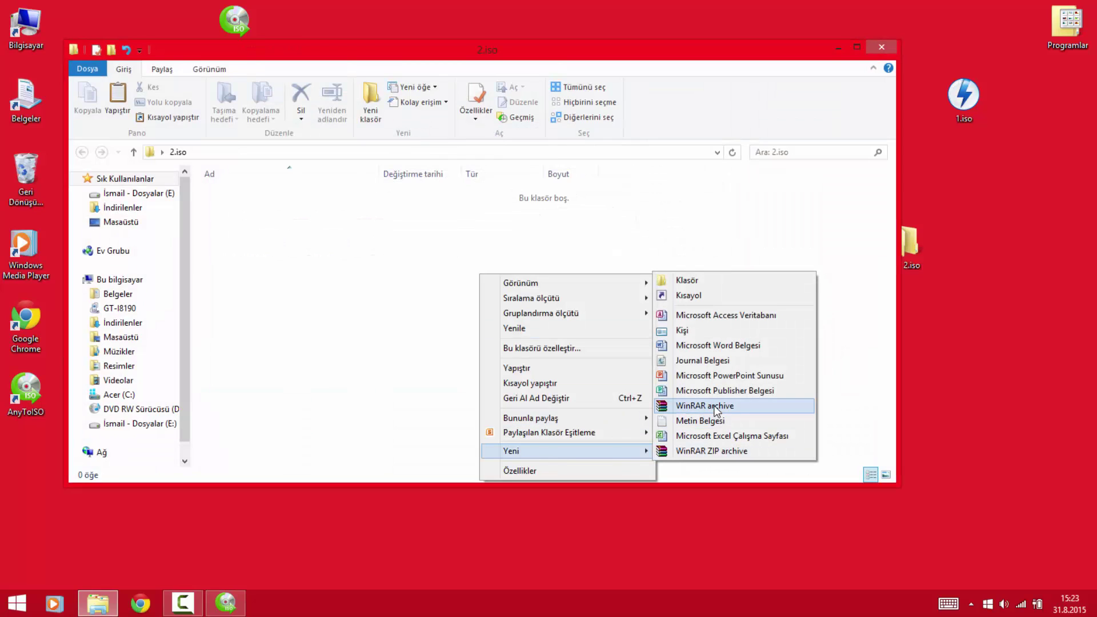
pyautogui.click(734, 427)
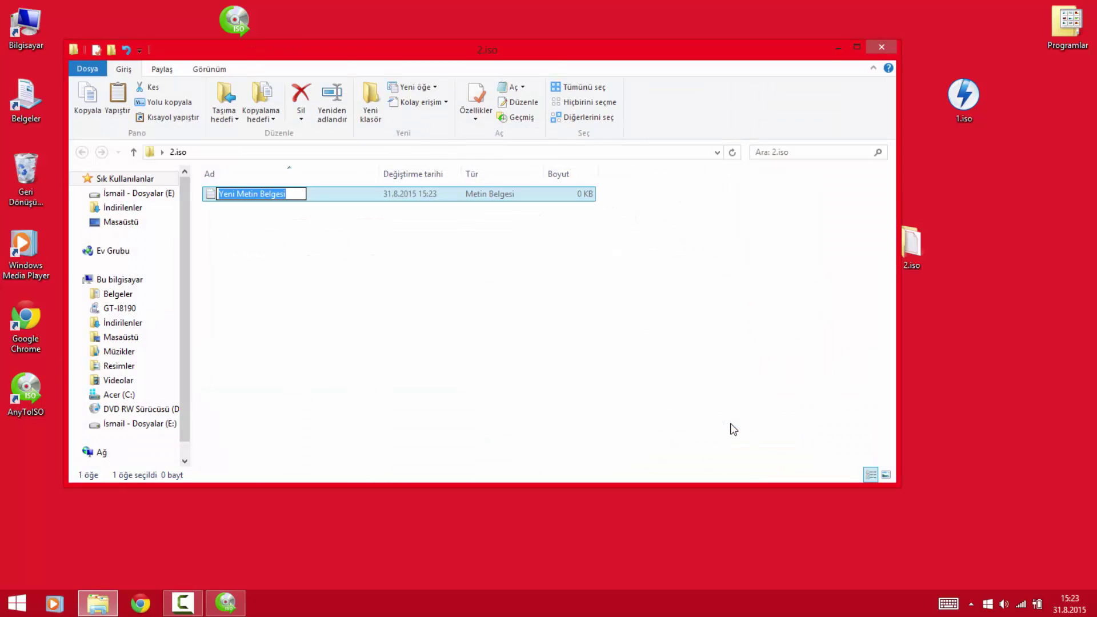
pyautogui.write('2. iso Not')
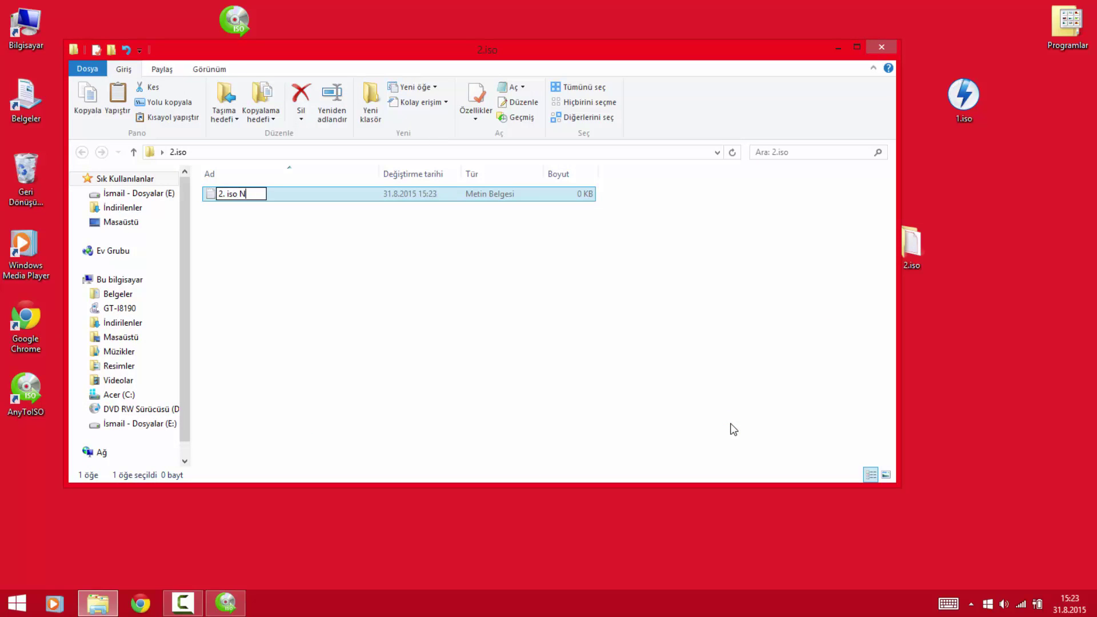
pyautogui.press('Return')
# Step: Write İSO OLUŞTURULDU in the 2. iso Not text file, save it, and close the file and its folder window
pyautogui.doubleClick(267, 194)
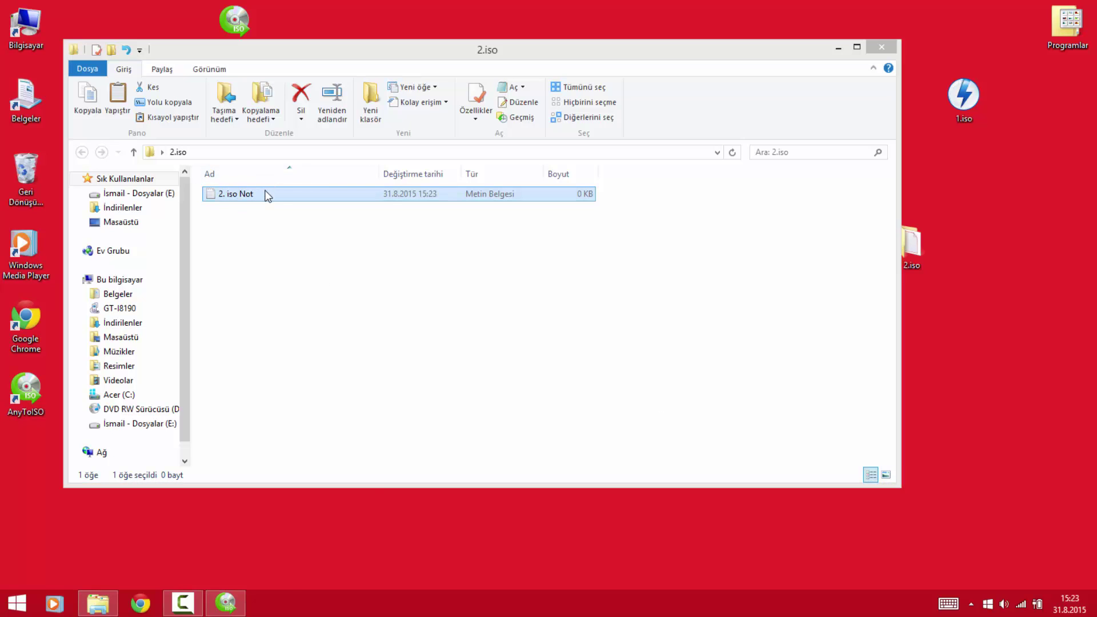
pyautogui.write('İSO OLUŞTURUU')
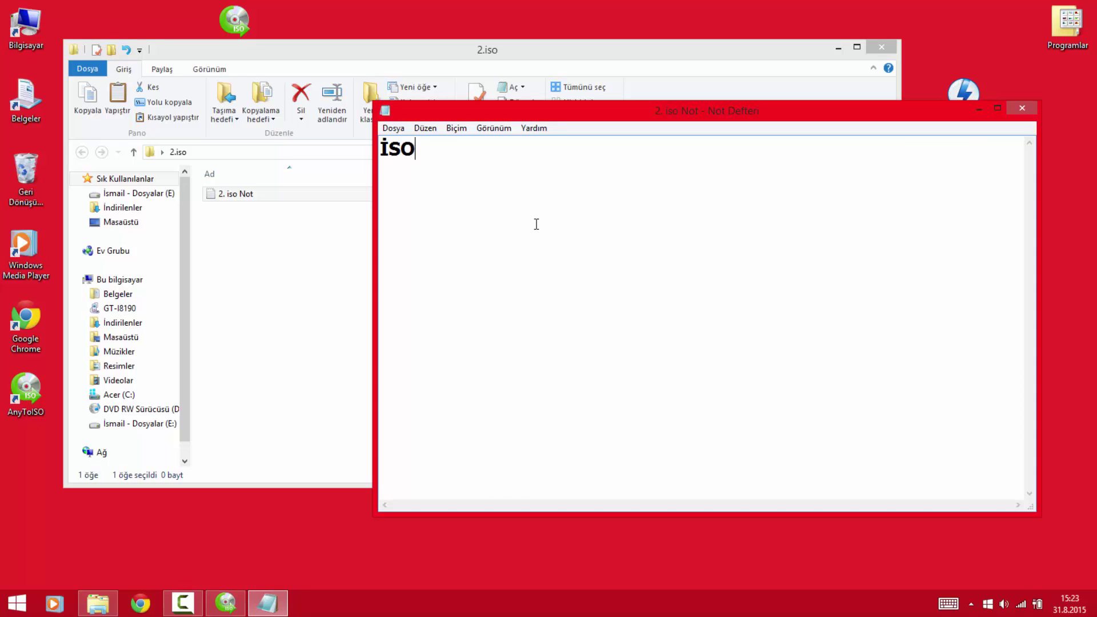
pyautogui.write('LDU')
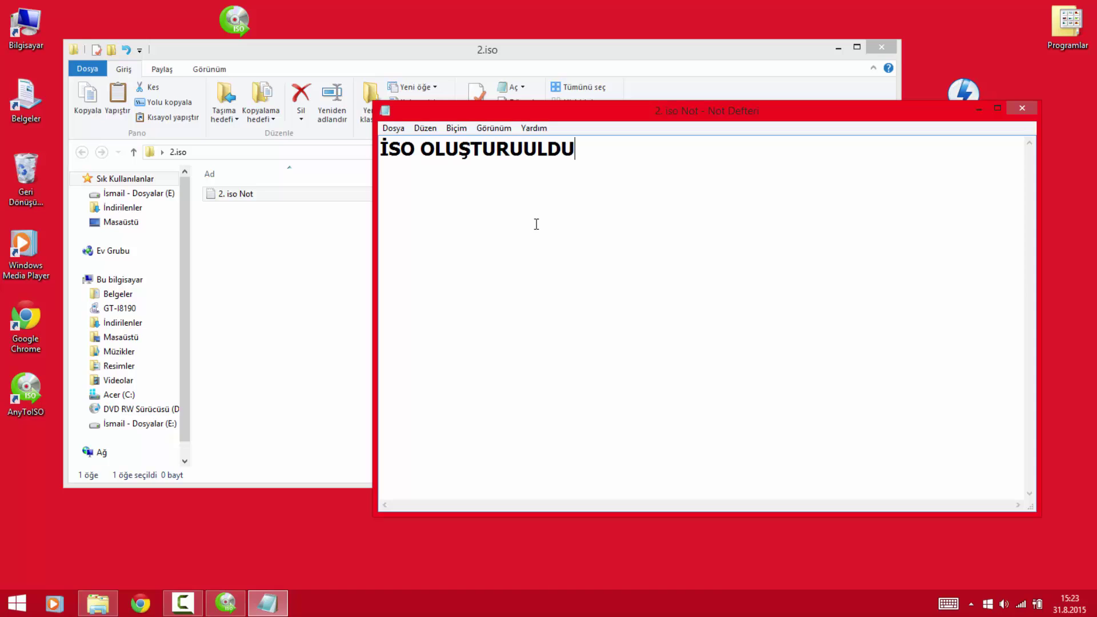
pyautogui.press('BackSpace')
pyautogui.press('BackSpace')
pyautogui.press('BackSpace')
pyautogui.press('BackSpace')
pyautogui.write('LDU')
pyautogui.click(1021, 116)
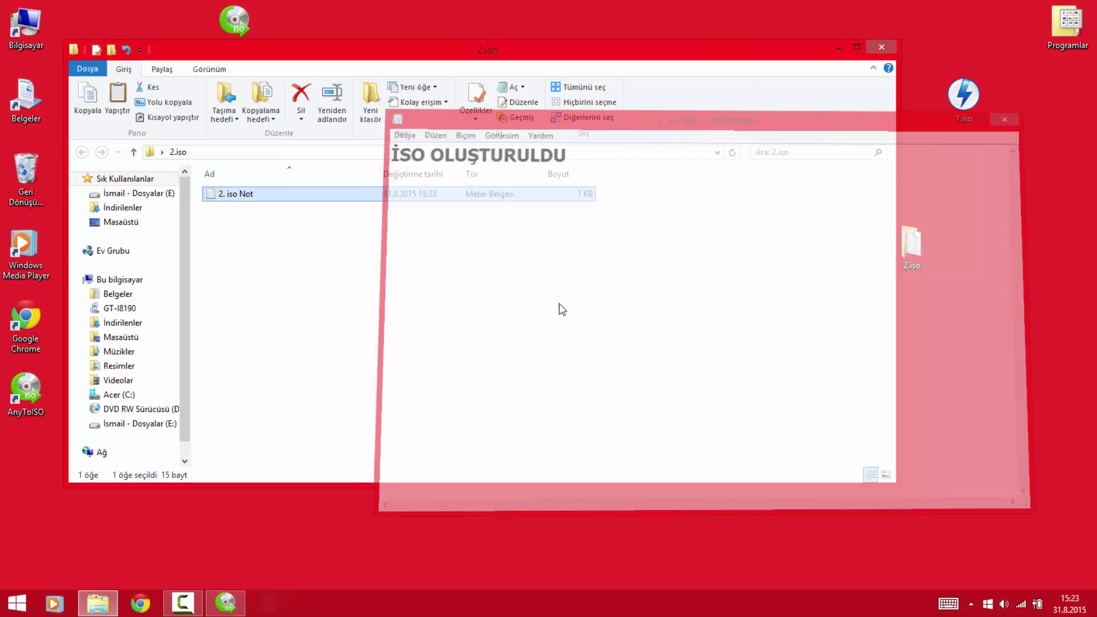
pyautogui.click(881, 47)
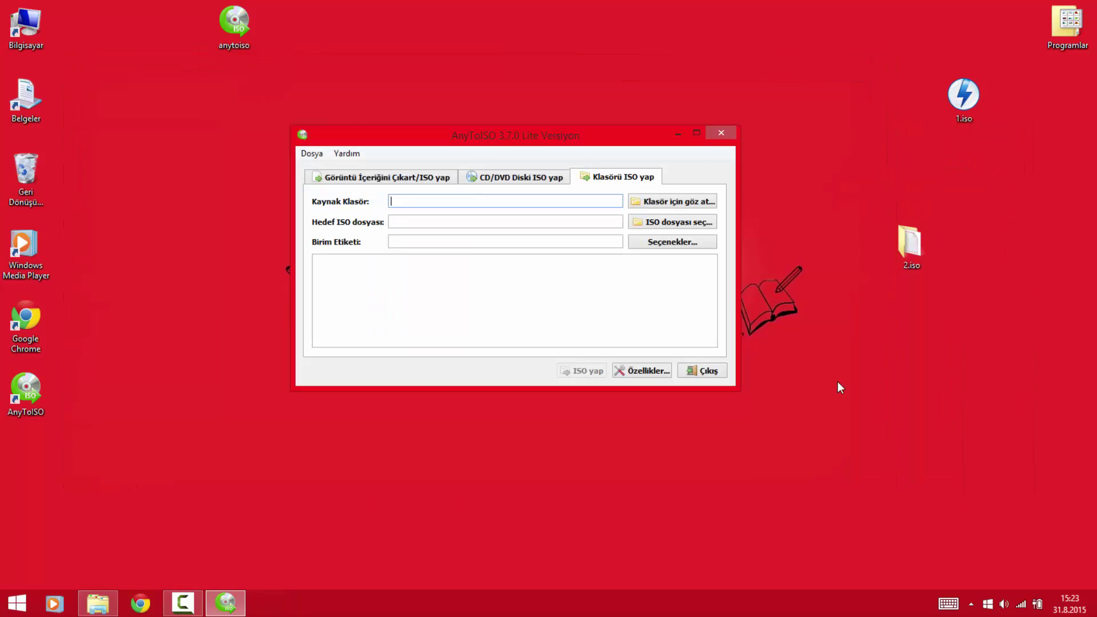
# Step: Choose the 2.iso folder on the desktop as the source folder for the ISO
pyautogui.click(546, 282)
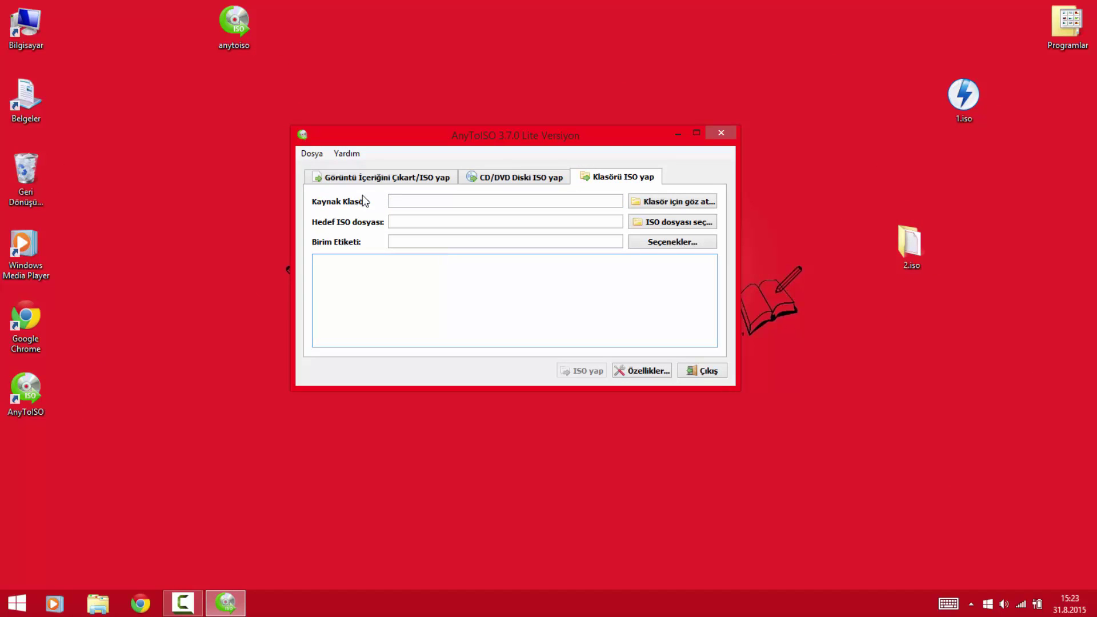
pyautogui.click(671, 202)
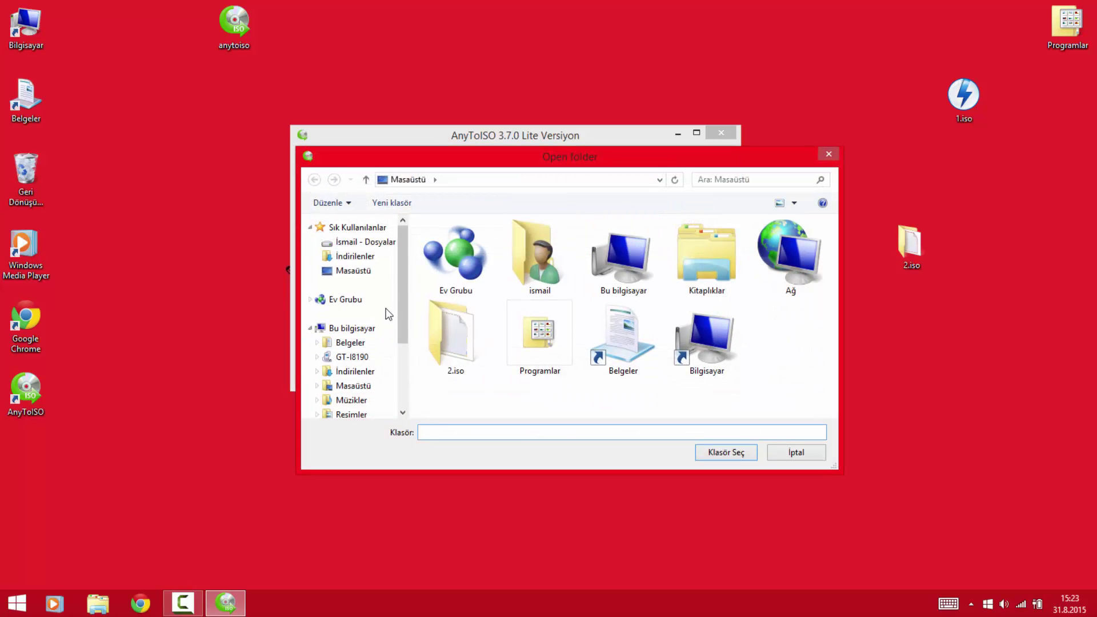
pyautogui.click(462, 351)
pyautogui.click(725, 452)
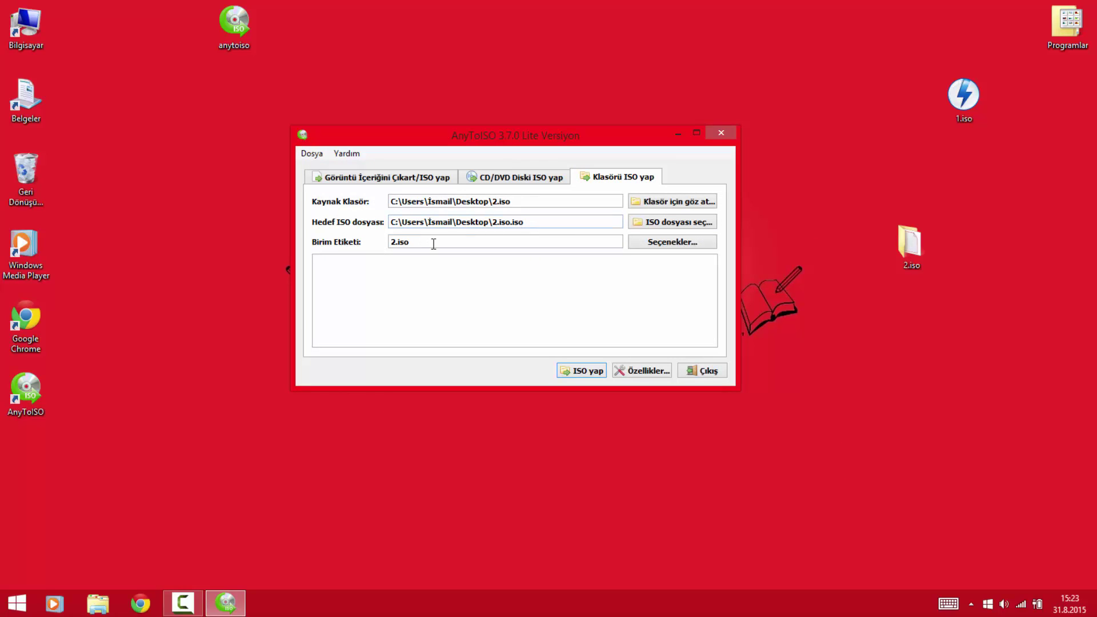
# Step: Set the target ISO file to be saved on the desktop under the name 2. iso
pyautogui.click(674, 225)
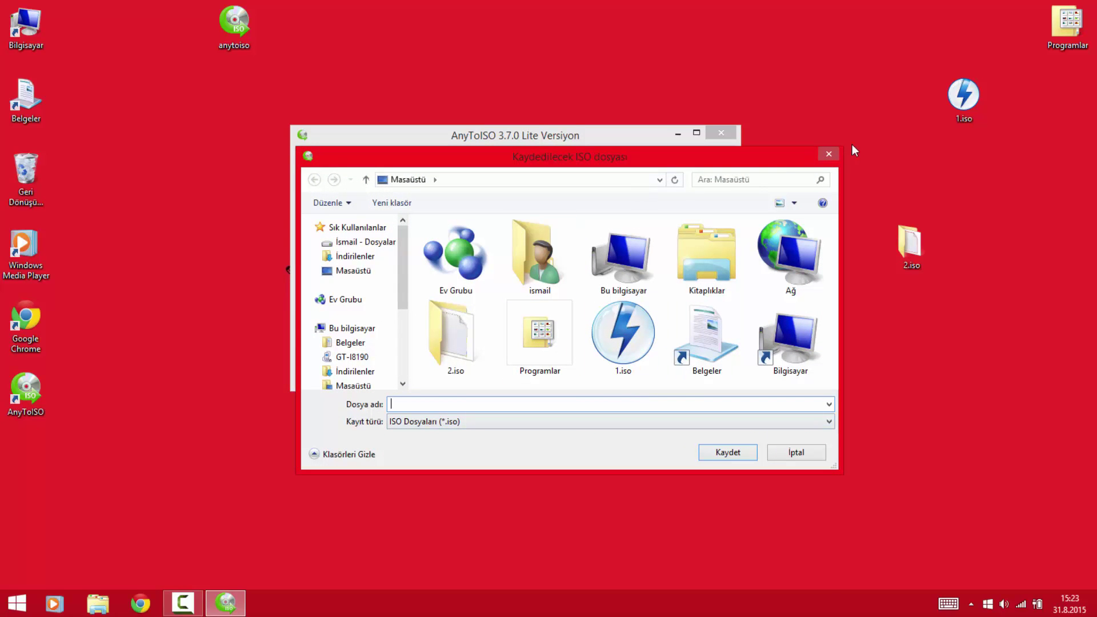
pyautogui.click(796, 452)
pyautogui.click(673, 226)
pyautogui.click(353, 270)
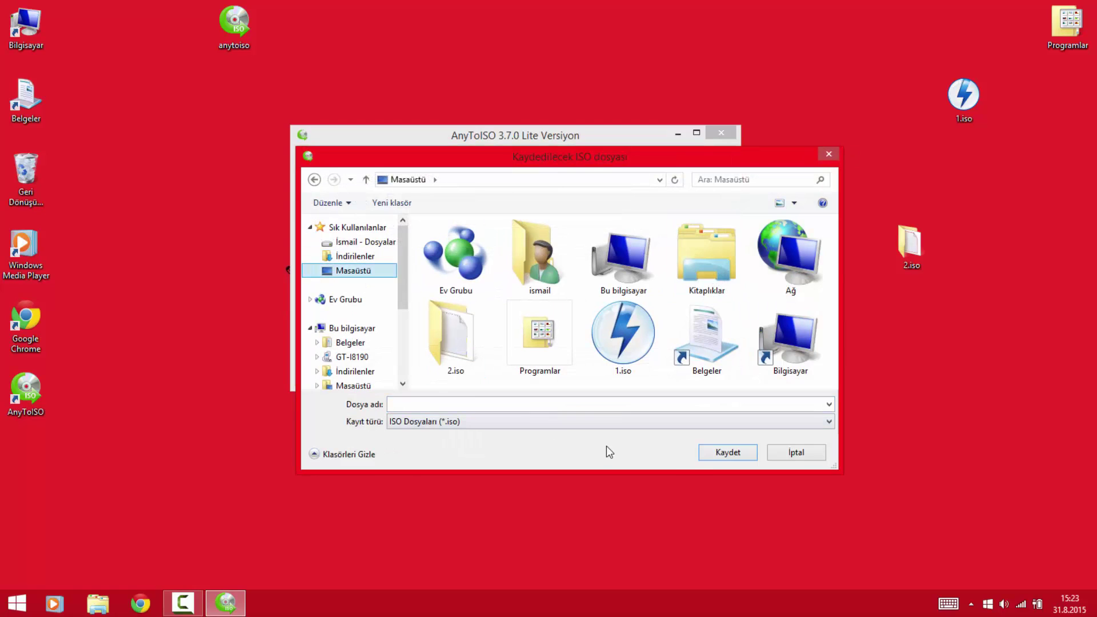
pyautogui.click(712, 451)
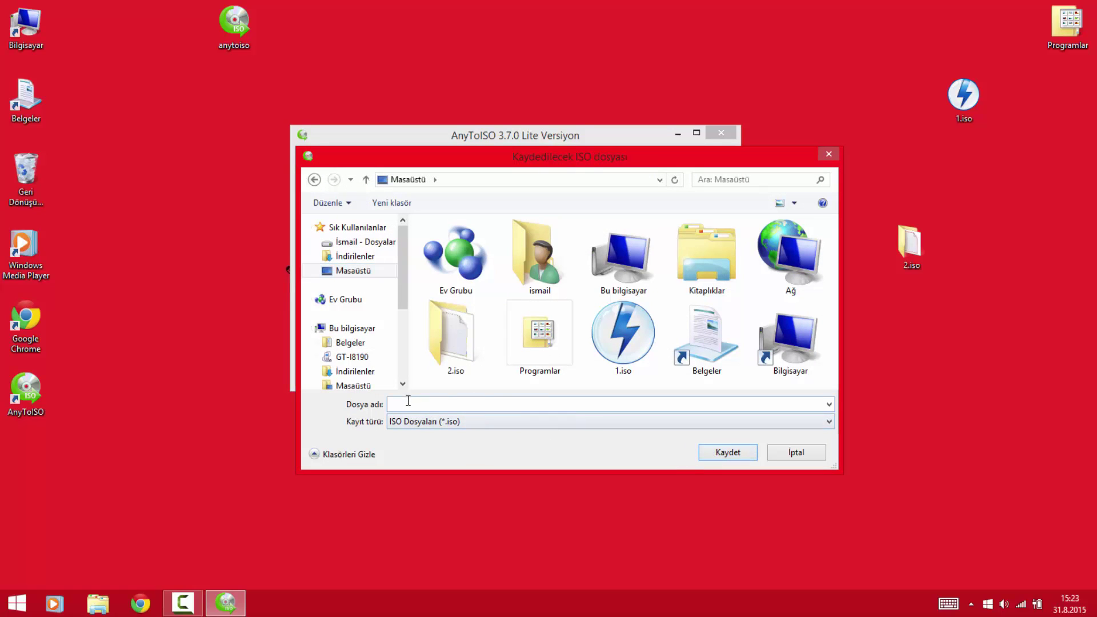
pyautogui.click(576, 403)
pyautogui.write('2. İSO')
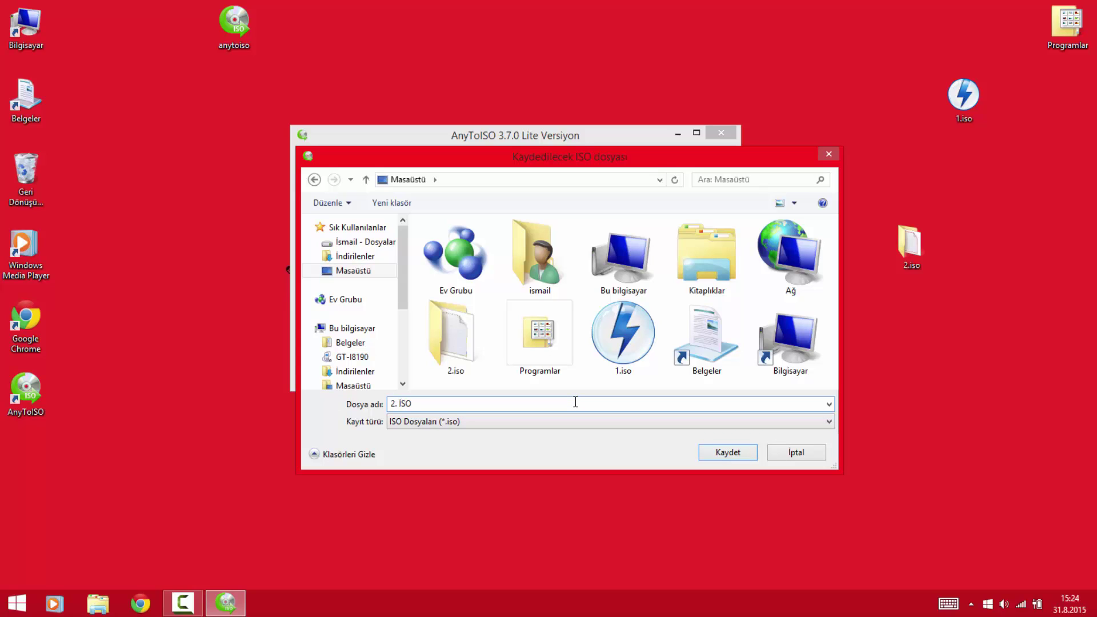
pyautogui.write('so')
pyautogui.click(725, 454)
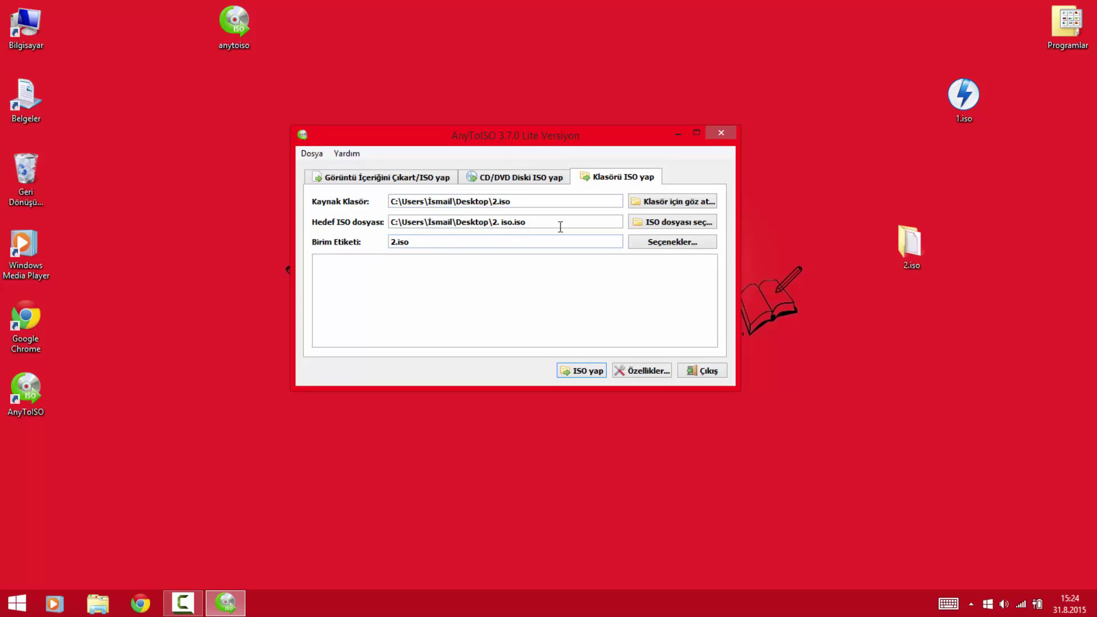
# Step: Make the ISO from the folder and locate the new 2. iso file on the desktop
pyautogui.click(588, 372)
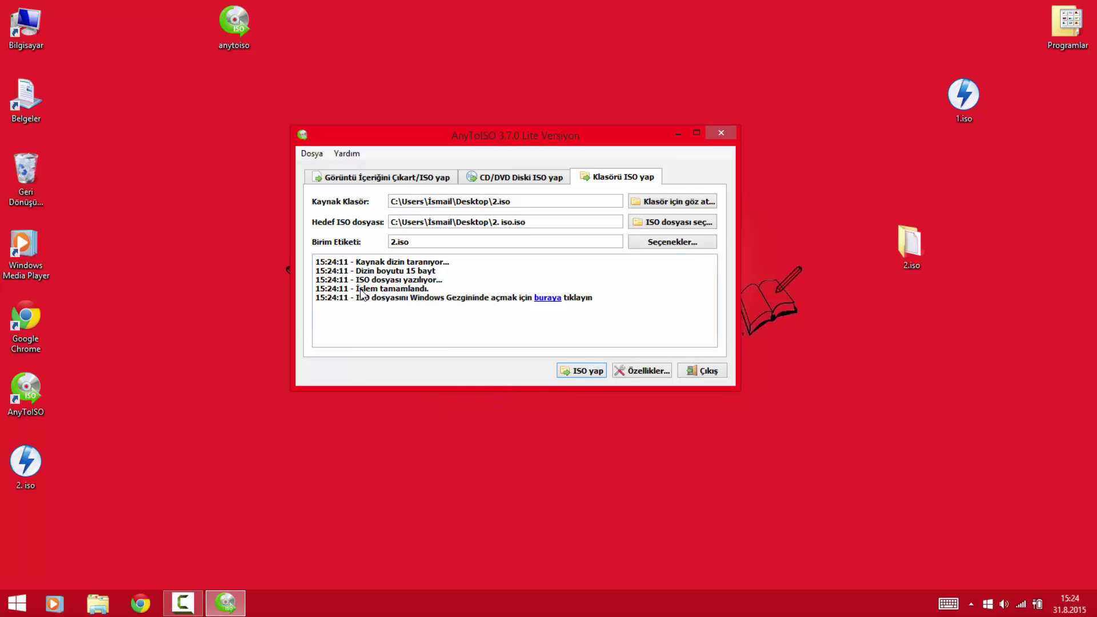
pyautogui.moveTo(411, 286); pyautogui.dragTo(366, 300)
pyautogui.click(432, 304)
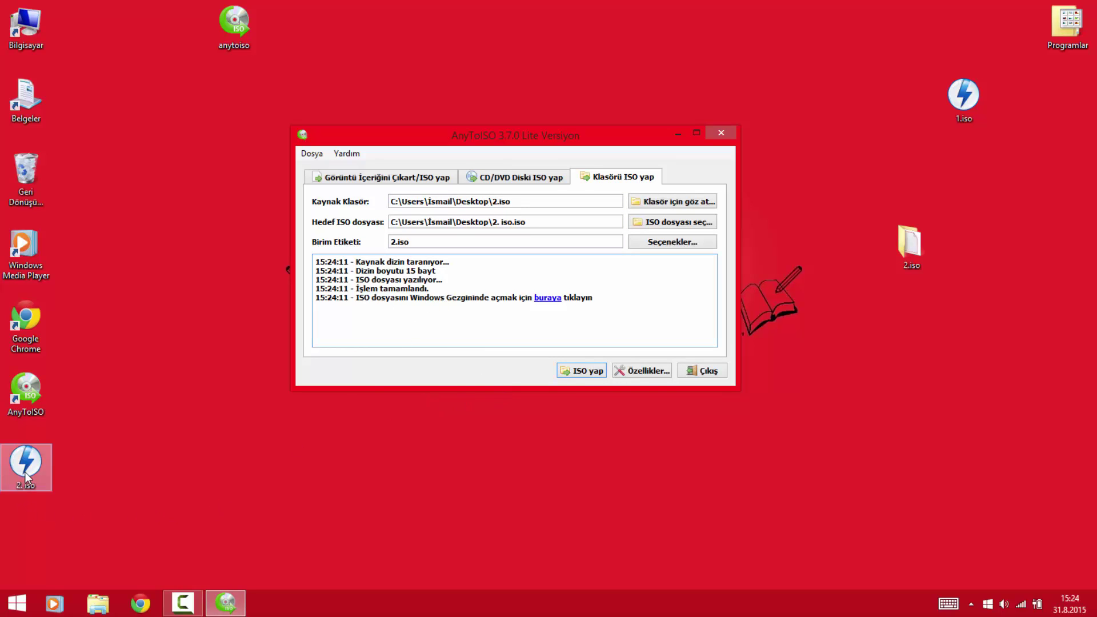
pyautogui.click(33, 454)
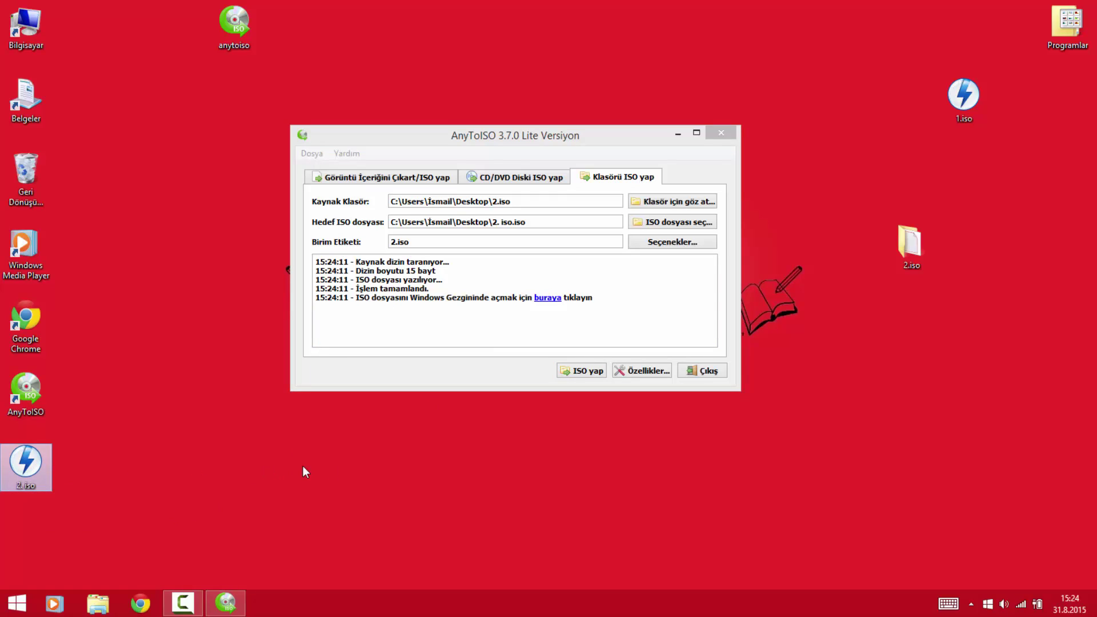
pyautogui.click(531, 475)
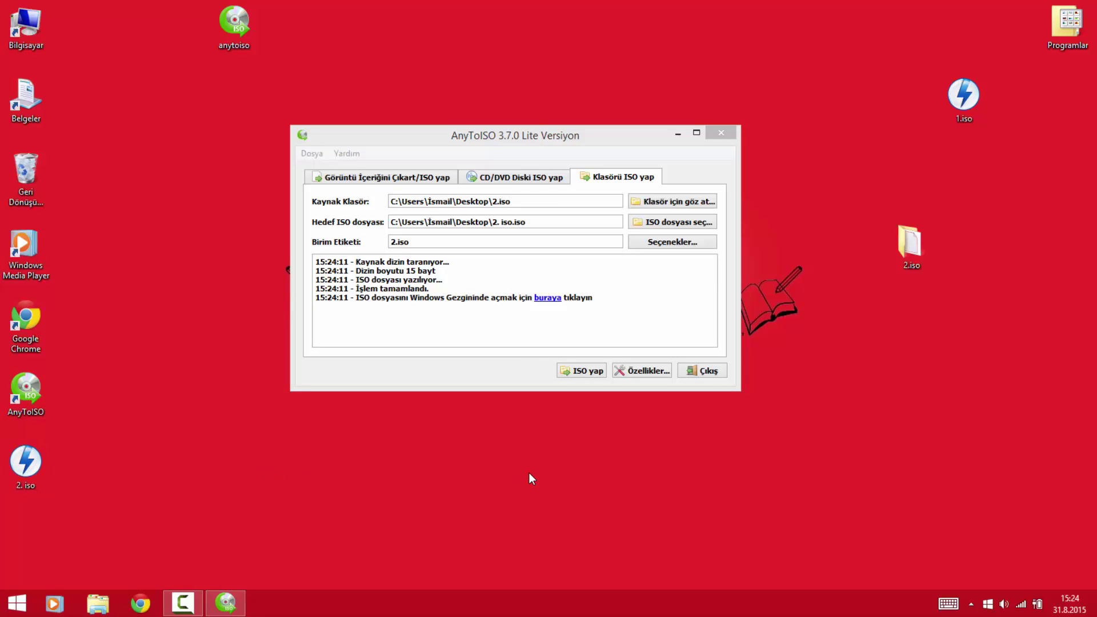